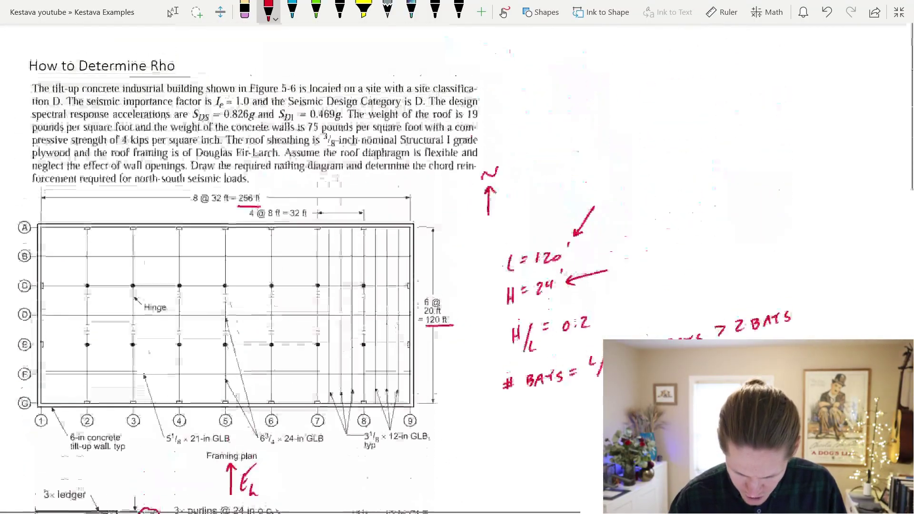
Switch from pen inking to selecting page content
{"action": "left_click", "coordinate": [173, 12]}
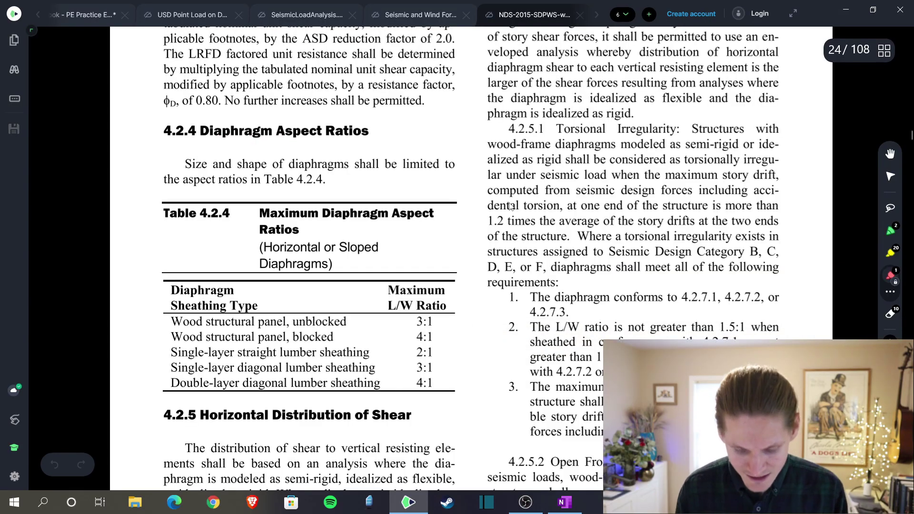
In the NDS PDF, draw arrows at section 4.2.4 and down to Table 4.2.4
{"action": "left_click_drag", "start_coordinate": [139, 137], "coordinate": [362, 144]}
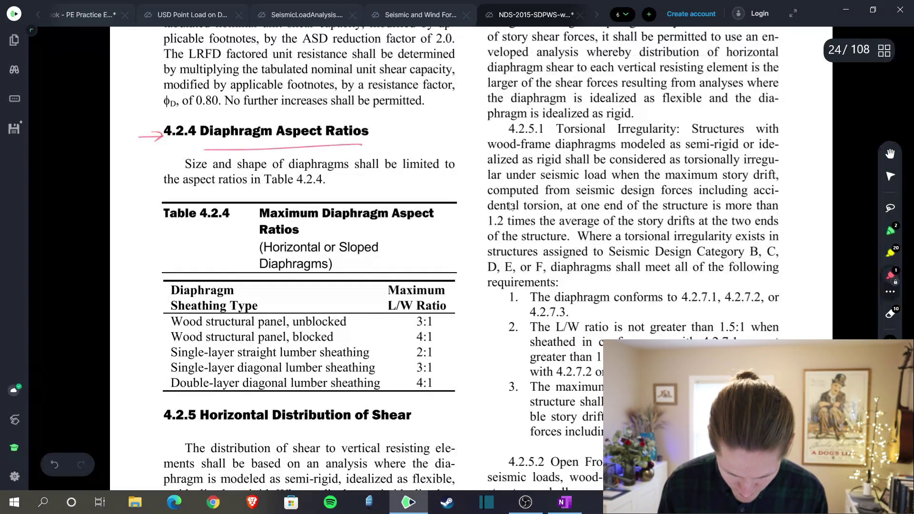
{"action": "mouse_move", "coordinate": [159, 162]}
{"action": "left_mouse_down"}
{"action": "mouse_move", "coordinate": [162, 242]}
{"action": "mouse_move", "coordinate": [173, 230]}
{"action": "left_mouse_up"}
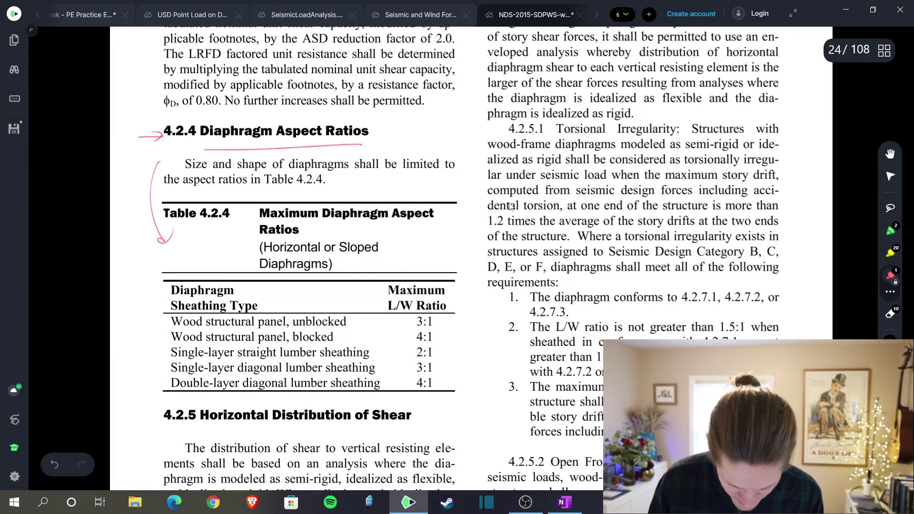
{"action": "scroll", "coordinate": [510, 206], "scroll_direction": "down", "scroll_amount": 1}
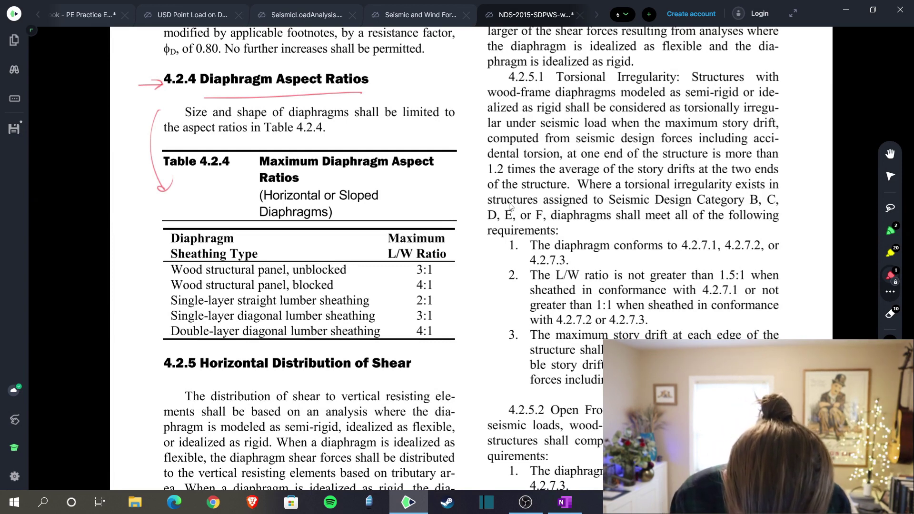
Mark the blocked panel row and its 4:1 ratio, then write 'ASPECT RATIO: a =' in OneNote
{"action": "left_click_drag", "start_coordinate": [139, 285], "coordinate": [163, 284]}
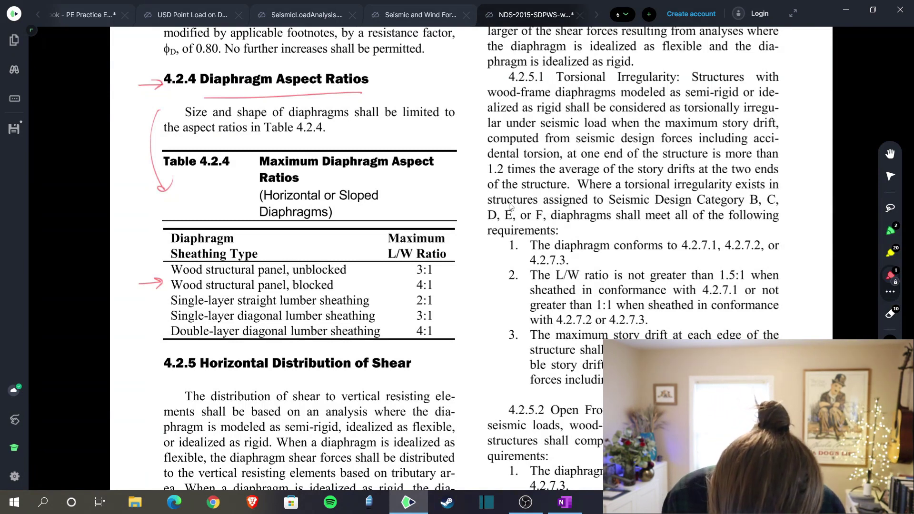
{"action": "left_click_drag", "start_coordinate": [340, 286], "coordinate": [428, 277]}
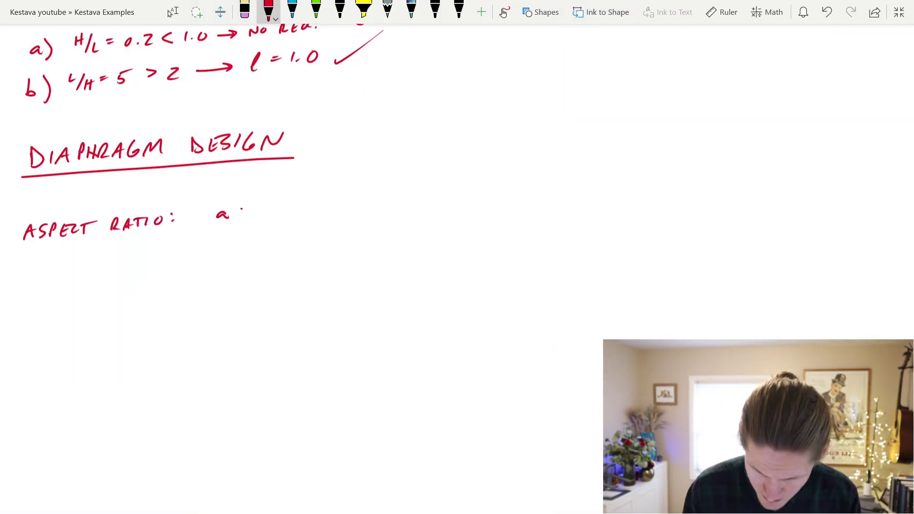
{"action": "left_click_drag", "start_coordinate": [241, 208], "coordinate": [248, 206]}
{"action": "mouse_move", "coordinate": [239, 215]}
{"action": "left_mouse_down"}
{"action": "mouse_move", "coordinate": [274, 215]}
{"action": "mouse_move", "coordinate": [315, 191]}
{"action": "mouse_move", "coordinate": [297, 215]}
{"action": "mouse_move", "coordinate": [342, 200]}
{"action": "left_mouse_up"}
Write 256'/120', hatch the framing plan's right wall, and circle the seismic load direction
{"action": "left_click_drag", "start_coordinate": [354, 189], "coordinate": [352, 194]}
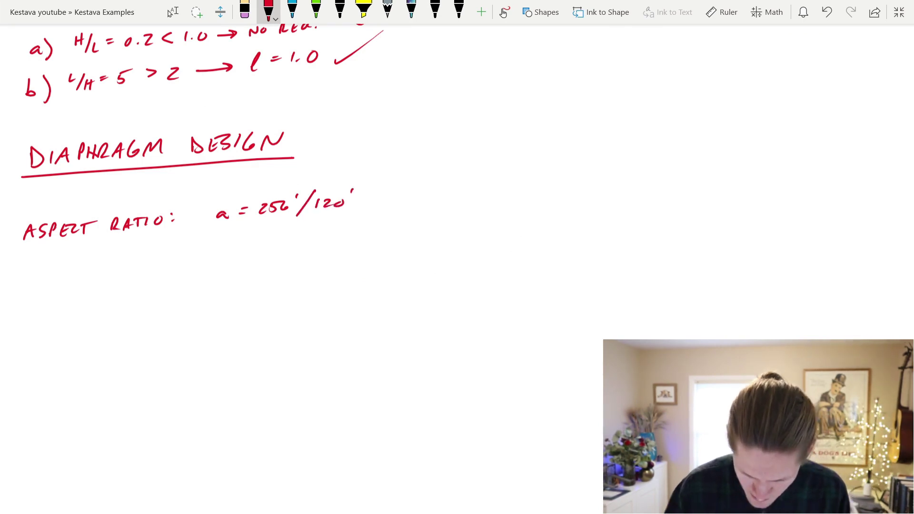
{"action": "scroll", "coordinate": [457, 267], "scroll_direction": "up", "scroll_amount": 20}
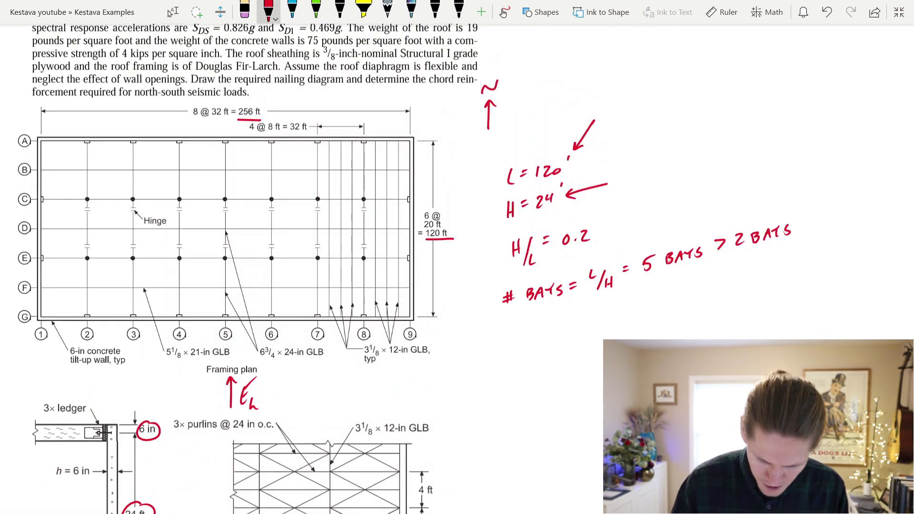
{"action": "mouse_move", "coordinate": [410, 147]}
{"action": "left_mouse_down"}
{"action": "mouse_move", "coordinate": [414, 138]}
{"action": "mouse_move", "coordinate": [414, 153]}
{"action": "left_mouse_up"}
{"action": "left_click_drag", "start_coordinate": [409, 206], "coordinate": [413, 173]}
{"action": "left_click_drag", "start_coordinate": [409, 246], "coordinate": [412, 211]}
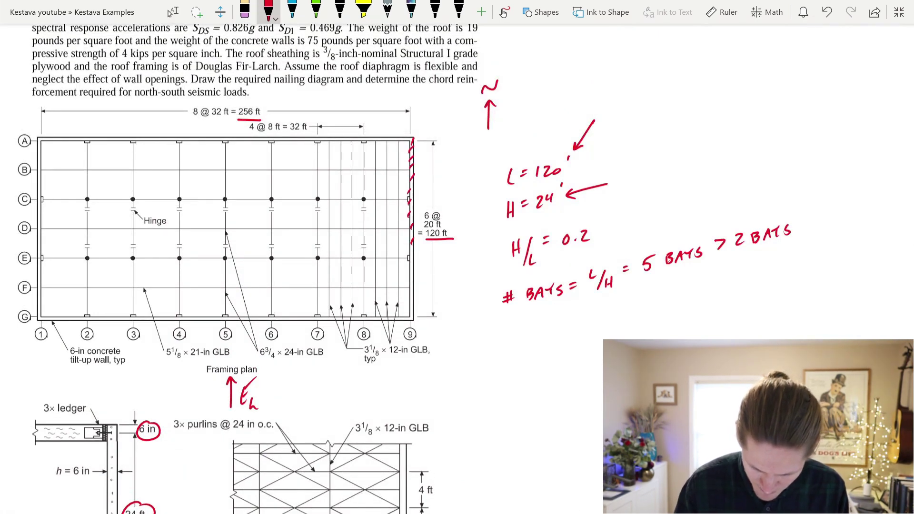
{"action": "left_click_drag", "start_coordinate": [410, 296], "coordinate": [413, 252]}
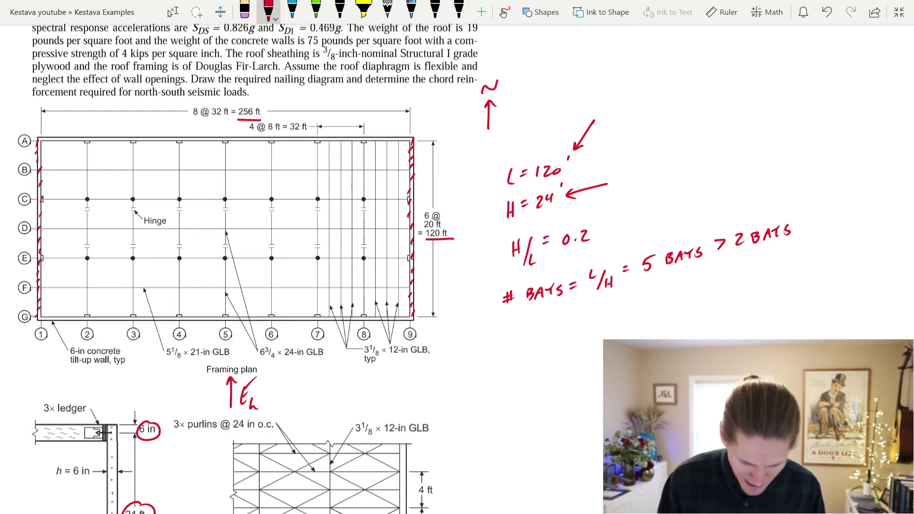
{"action": "mouse_move", "coordinate": [264, 361]}
{"action": "left_mouse_down"}
{"action": "mouse_move", "coordinate": [280, 383]}
{"action": "mouse_move", "coordinate": [244, 358]}
{"action": "left_mouse_up"}
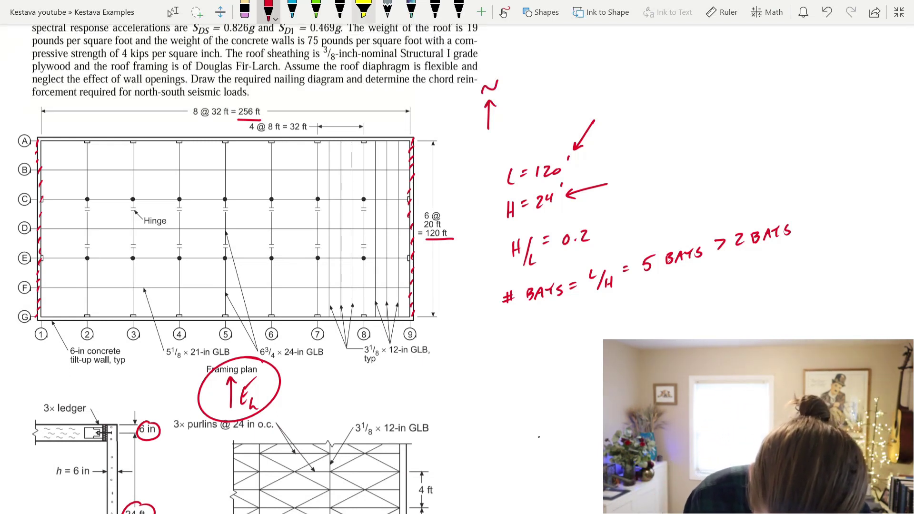
Highlight the plan's top and bottom edges in yellow, then undo and return to the red pen
{"action": "left_click", "coordinate": [363, 10]}
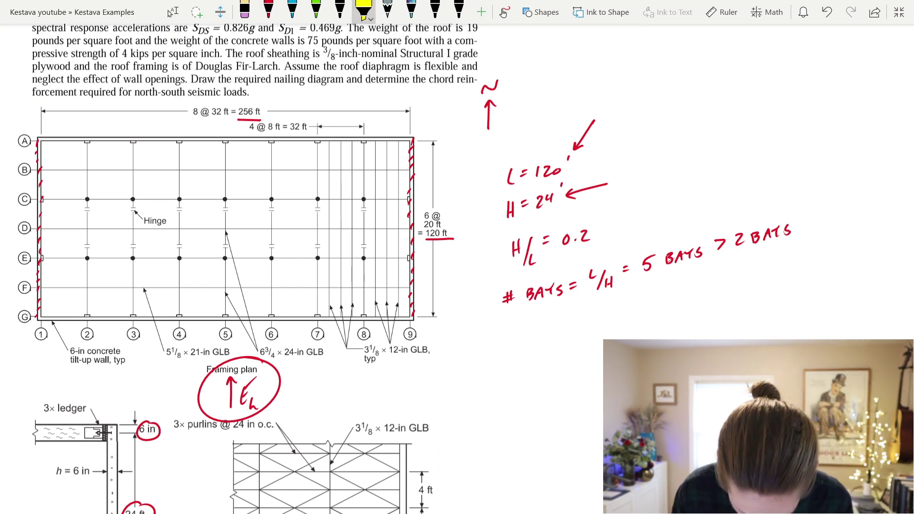
{"action": "mouse_move", "coordinate": [36, 148]}
{"action": "left_mouse_down"}
{"action": "mouse_move", "coordinate": [117, 110]}
{"action": "mouse_move", "coordinate": [264, 101]}
{"action": "mouse_move", "coordinate": [387, 123]}
{"action": "mouse_move", "coordinate": [412, 136]}
{"action": "left_mouse_up"}
{"action": "mouse_move", "coordinate": [37, 319]}
{"action": "left_mouse_down"}
{"action": "mouse_move", "coordinate": [169, 271]}
{"action": "mouse_move", "coordinate": [243, 265]}
{"action": "mouse_move", "coordinate": [334, 276]}
{"action": "mouse_move", "coordinate": [413, 329]}
{"action": "left_mouse_up"}
{"action": "key", "text": "ctrl+z"}
{"action": "key", "text": "ctrl+z"}
{"action": "left_click", "coordinate": [268, 10]}
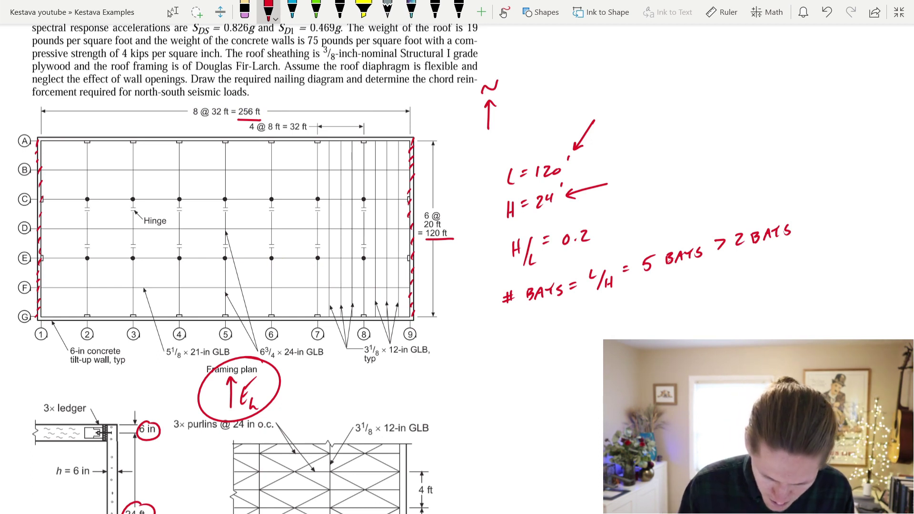
Circle the 256 ft and 120 ft dimensions and write = 2.1 < 4 with a check
{"action": "mouse_move", "coordinate": [260, 100]}
{"action": "left_mouse_down"}
{"action": "mouse_move", "coordinate": [274, 105]}
{"action": "mouse_move", "coordinate": [254, 98]}
{"action": "left_mouse_up"}
{"action": "left_click_drag", "start_coordinate": [426, 240], "coordinate": [453, 234]}
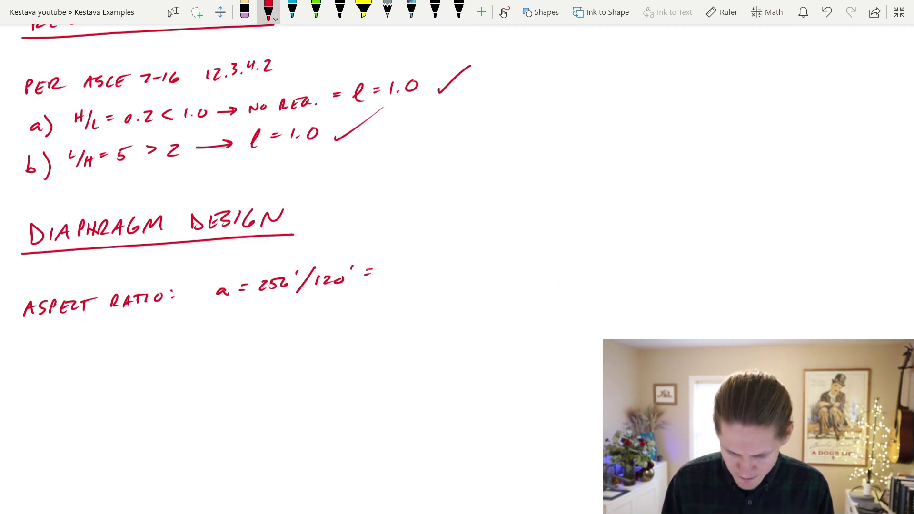
{"action": "mouse_move", "coordinate": [384, 265]}
{"action": "left_mouse_down"}
{"action": "mouse_move", "coordinate": [395, 273]}
{"action": "mouse_move", "coordinate": [428, 260]}
{"action": "mouse_move", "coordinate": [431, 269]}
{"action": "mouse_move", "coordinate": [453, 265]}
{"action": "mouse_move", "coordinate": [448, 271]}
{"action": "mouse_move", "coordinate": [510, 234]}
{"action": "mouse_move", "coordinate": [510, 255]}
{"action": "mouse_move", "coordinate": [522, 261]}
{"action": "left_mouse_up"}
{"action": "left_click", "coordinate": [398, 272]}
{"action": "left_click_drag", "start_coordinate": [532, 250], "coordinate": [535, 260]}
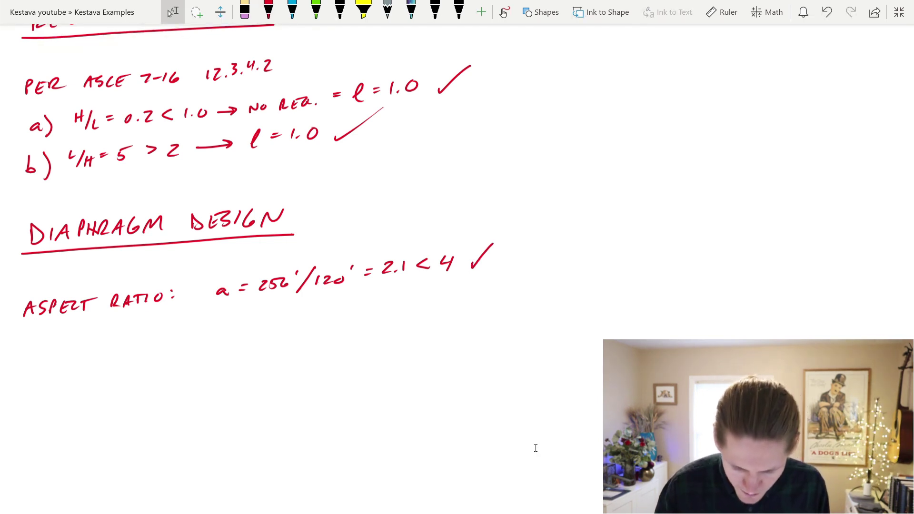
{"action": "left_click", "coordinate": [470, 275]}
{"action": "scroll", "coordinate": [470, 275], "scroll_direction": "down", "scroll_amount": 1}
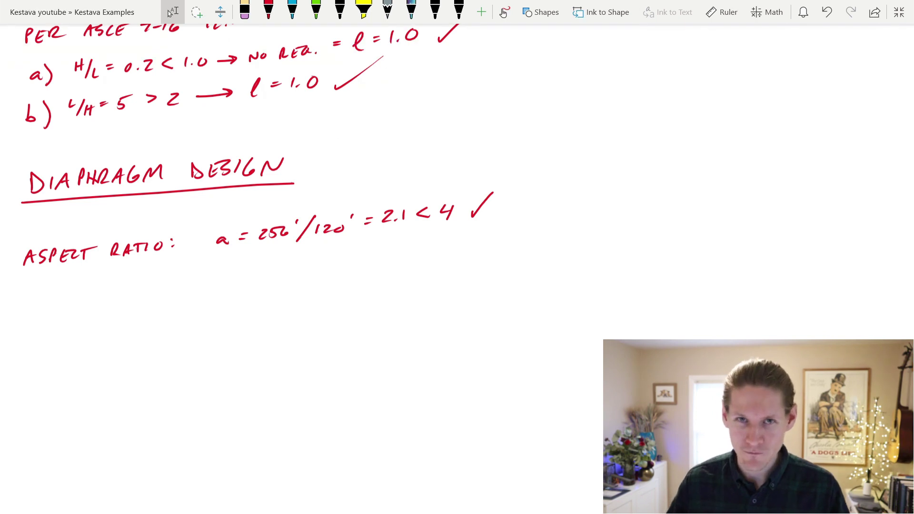
With the red pen, write Wpx = 1064 kips
{"action": "left_click", "coordinate": [268, 10]}
{"action": "mouse_move", "coordinate": [30, 304]}
{"action": "left_mouse_down"}
{"action": "mouse_move", "coordinate": [56, 300]}
{"action": "mouse_move", "coordinate": [64, 318]}
{"action": "mouse_move", "coordinate": [88, 300]}
{"action": "left_mouse_up"}
{"action": "left_click_drag", "start_coordinate": [81, 306], "coordinate": [90, 305]}
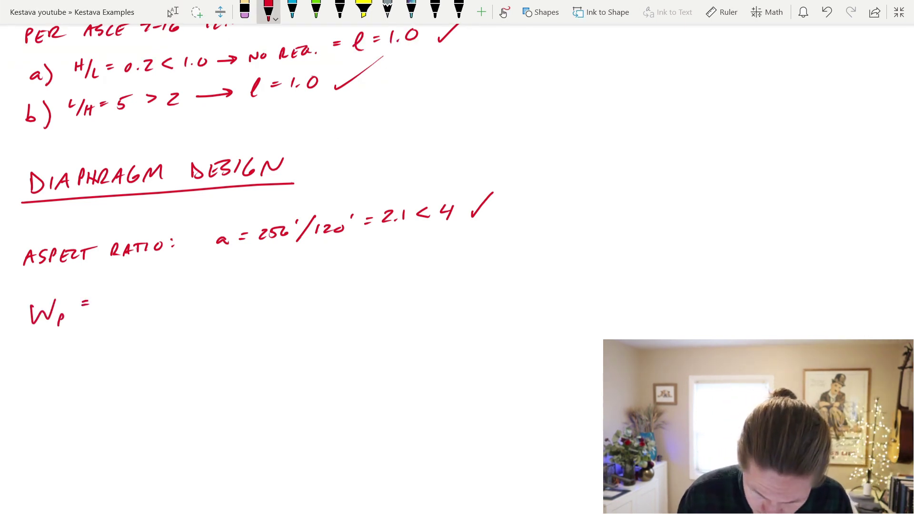
{"action": "left_click_drag", "start_coordinate": [66, 313], "coordinate": [74, 319]}
{"action": "left_click_drag", "start_coordinate": [74, 312], "coordinate": [66, 320]}
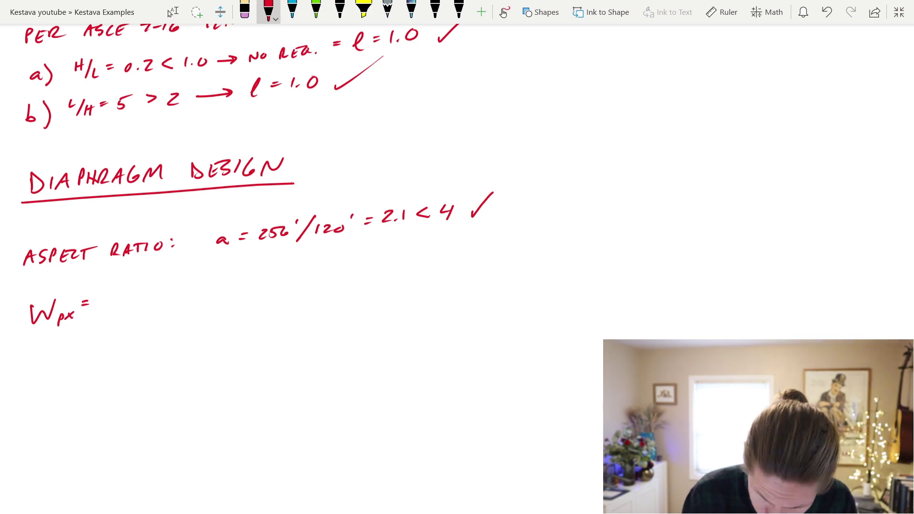
{"action": "left_click_drag", "start_coordinate": [108, 297], "coordinate": [104, 308]}
{"action": "mouse_move", "coordinate": [118, 296]}
{"action": "left_mouse_down"}
{"action": "mouse_move", "coordinate": [132, 307]}
{"action": "mouse_move", "coordinate": [202, 292]}
{"action": "left_mouse_up"}
{"action": "left_click_drag", "start_coordinate": [40, 357], "coordinate": [30, 373]}
Write the SDS = and SD1 = lines below the seismic weight
{"action": "left_click_drag", "start_coordinate": [46, 365], "coordinate": [46, 377]}
{"action": "mouse_move", "coordinate": [61, 363]}
{"action": "left_mouse_down"}
{"action": "mouse_move", "coordinate": [53, 376]}
{"action": "mouse_move", "coordinate": [83, 351]}
{"action": "left_mouse_up"}
{"action": "left_click_drag", "start_coordinate": [76, 357], "coordinate": [84, 356]}
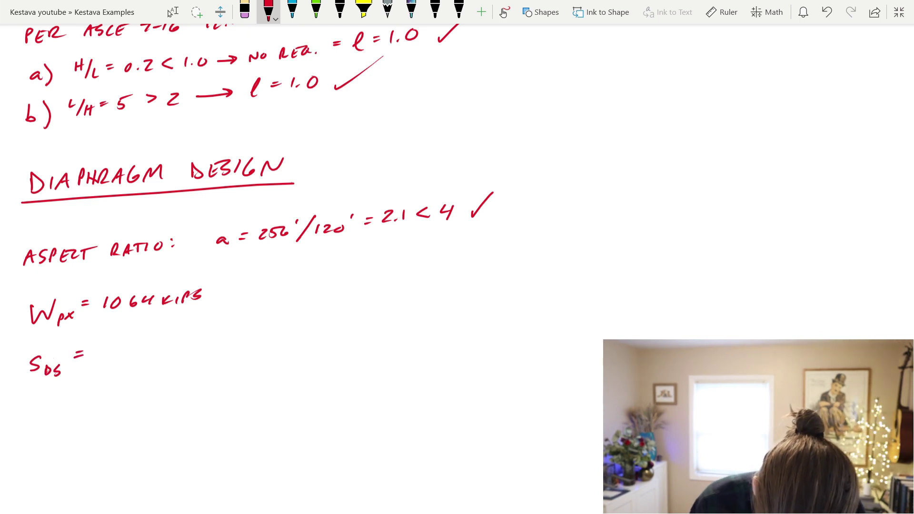
{"action": "left_click_drag", "start_coordinate": [39, 389], "coordinate": [30, 406]}
{"action": "left_click_drag", "start_coordinate": [41, 400], "coordinate": [50, 407]}
{"action": "mouse_move", "coordinate": [54, 401]}
{"action": "left_mouse_down"}
{"action": "mouse_move", "coordinate": [56, 409]}
{"action": "mouse_move", "coordinate": [85, 387]}
{"action": "left_mouse_up"}
{"action": "left_click_drag", "start_coordinate": [79, 394], "coordinate": [87, 393]}
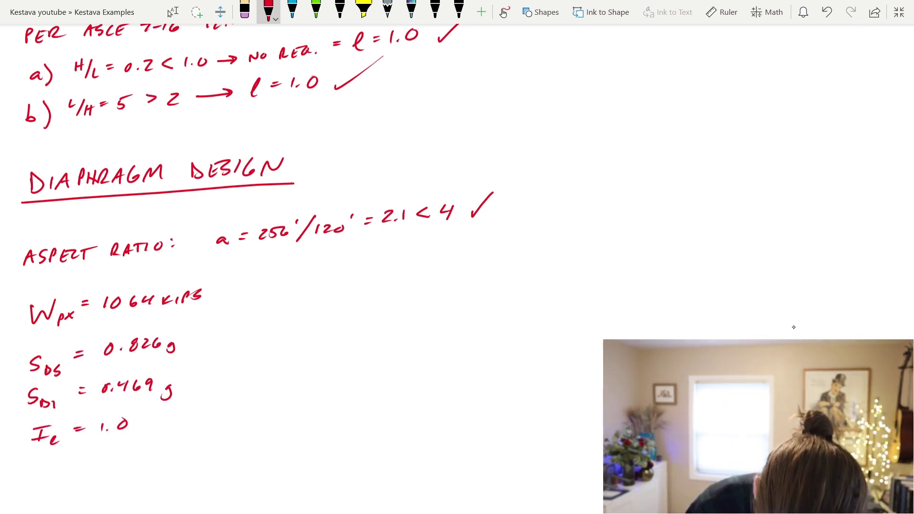
Write R = 5, Ω = 2.5 and Cd = 5, and start the Ta = line
{"action": "mouse_move", "coordinate": [248, 277]}
{"action": "left_mouse_down"}
{"action": "mouse_move", "coordinate": [242, 297]}
{"action": "mouse_move", "coordinate": [254, 295]}
{"action": "left_mouse_up"}
{"action": "left_click_drag", "start_coordinate": [262, 283], "coordinate": [281, 291]}
{"action": "left_click_drag", "start_coordinate": [286, 276], "coordinate": [296, 272]}
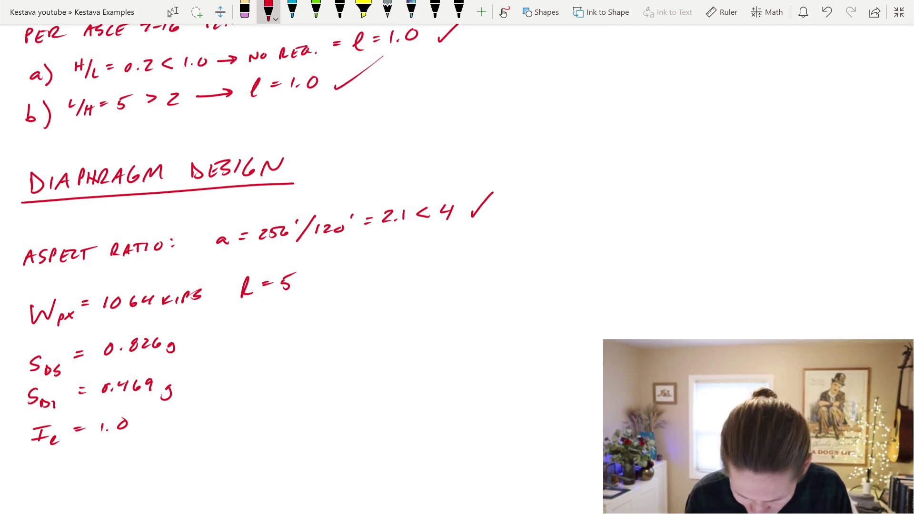
{"action": "left_click_drag", "start_coordinate": [236, 328], "coordinate": [259, 326]}
{"action": "mouse_move", "coordinate": [267, 315]}
{"action": "left_mouse_down"}
{"action": "mouse_move", "coordinate": [289, 311]}
{"action": "mouse_move", "coordinate": [309, 317]}
{"action": "left_mouse_up"}
{"action": "left_click", "coordinate": [307, 317]}
{"action": "mouse_move", "coordinate": [248, 347]}
{"action": "left_mouse_down"}
{"action": "mouse_move", "coordinate": [253, 364]}
{"action": "mouse_move", "coordinate": [277, 346]}
{"action": "left_mouse_up"}
{"action": "left_click_drag", "start_coordinate": [268, 353], "coordinate": [285, 351]}
{"action": "left_click_drag", "start_coordinate": [288, 339], "coordinate": [304, 334]}
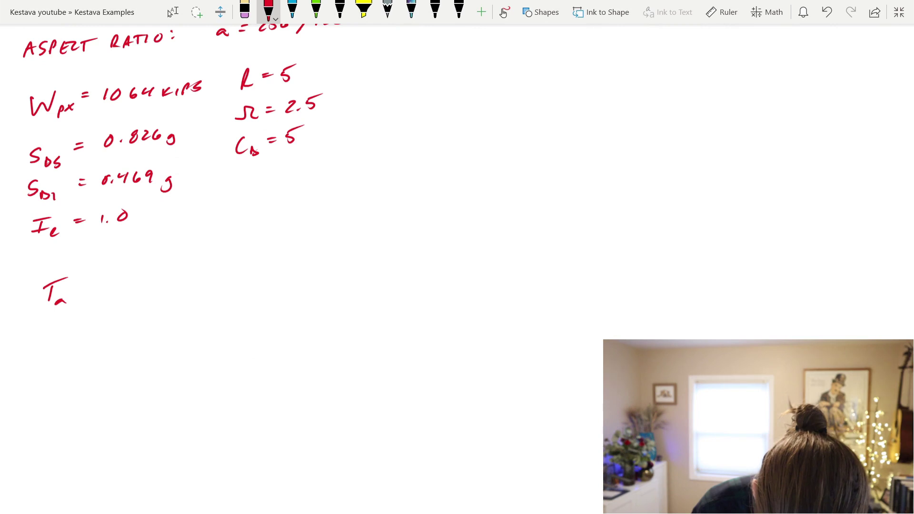
{"action": "left_click_drag", "start_coordinate": [82, 284], "coordinate": [88, 283]}
{"action": "left_click_drag", "start_coordinate": [82, 289], "coordinate": [90, 288]}
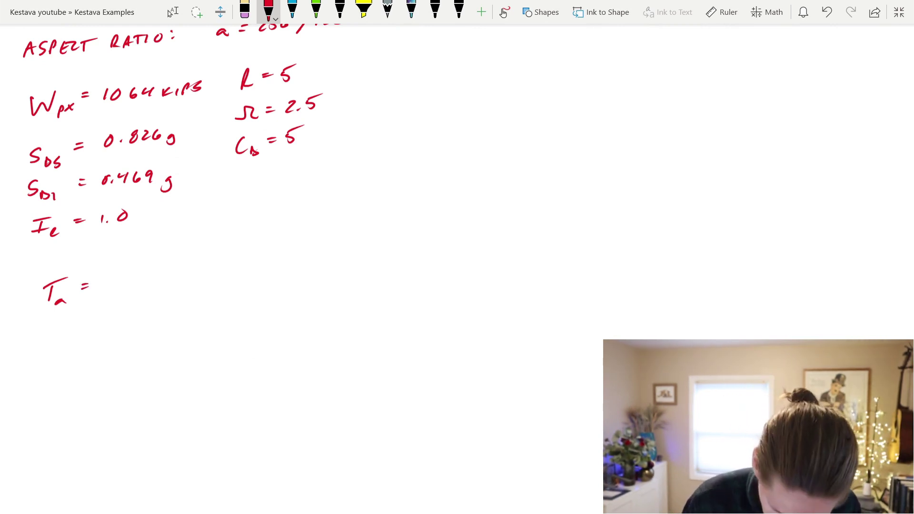
Write Ta = 0.22 sec and Ts = 0.57 sec, showing Ta < Ts
{"action": "left_click", "coordinate": [123, 291]}
{"action": "left_click_drag", "start_coordinate": [117, 282], "coordinate": [179, 289]}
{"action": "left_click_drag", "start_coordinate": [198, 278], "coordinate": [190, 286]}
{"action": "left_click_drag", "start_coordinate": [37, 329], "coordinate": [61, 322]}
{"action": "left_click_drag", "start_coordinate": [45, 325], "coordinate": [47, 350]}
{"action": "left_click_drag", "start_coordinate": [55, 348], "coordinate": [50, 357]}
{"action": "left_click_drag", "start_coordinate": [75, 329], "coordinate": [83, 328]}
{"action": "left_click_drag", "start_coordinate": [75, 335], "coordinate": [84, 334]}
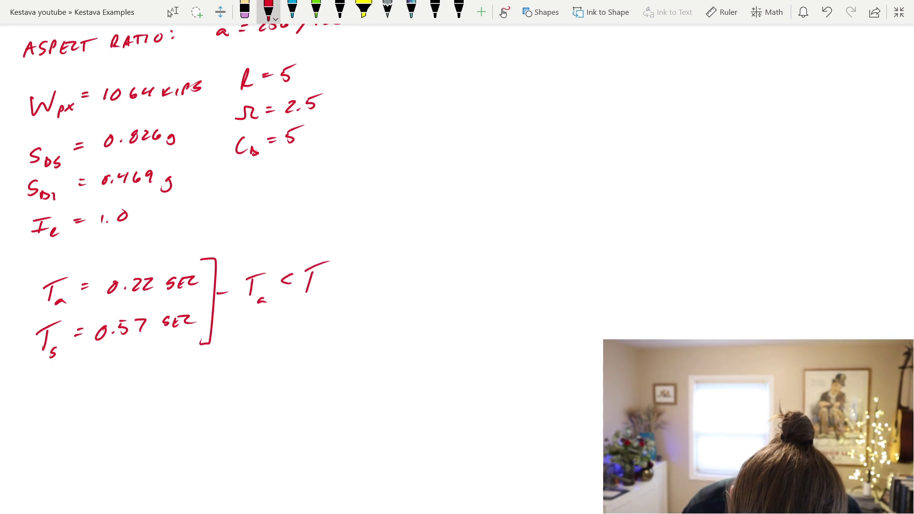
{"action": "left_click_drag", "start_coordinate": [324, 289], "coordinate": [318, 299]}
Write Cs = 0.165 below the Ts line
{"action": "scroll", "coordinate": [334, 257], "scroll_direction": "down", "scroll_amount": 4}
{"action": "left_click_drag", "start_coordinate": [56, 245], "coordinate": [57, 267]}
{"action": "left_click_drag", "start_coordinate": [65, 261], "coordinate": [56, 273]}
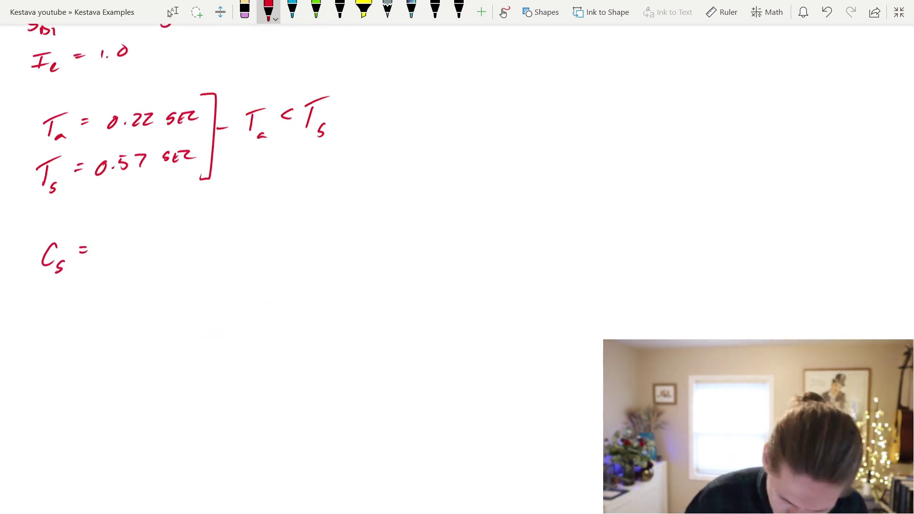
{"action": "left_click_drag", "start_coordinate": [115, 244], "coordinate": [114, 245]}
{"action": "left_click", "coordinate": [126, 253]}
{"action": "left_click_drag", "start_coordinate": [136, 241], "coordinate": [133, 254]}
{"action": "left_click_drag", "start_coordinate": [149, 240], "coordinate": [144, 249]}
{"action": "left_click_drag", "start_coordinate": [158, 239], "coordinate": [154, 253]}
{"action": "left_click_drag", "start_coordinate": [158, 239], "coordinate": [168, 234]}
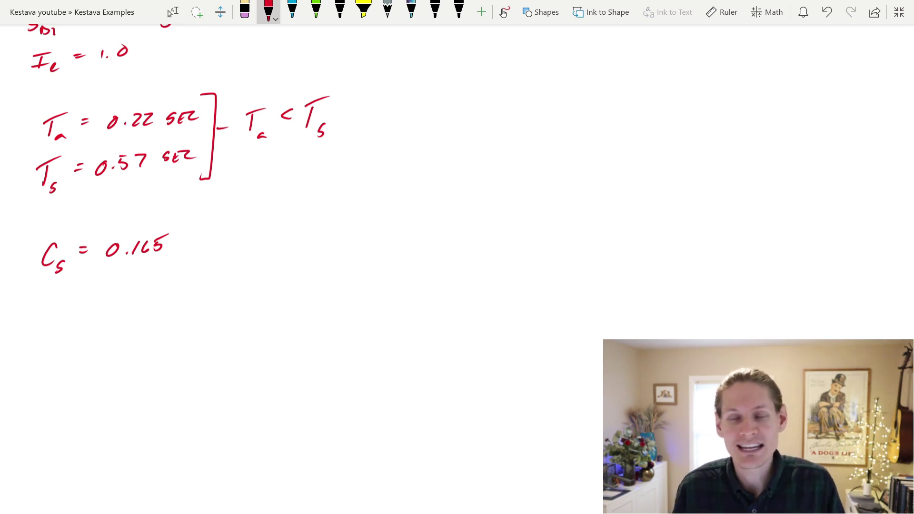
{"action": "scroll", "coordinate": [305, 258], "scroll_direction": "down", "scroll_amount": 2}
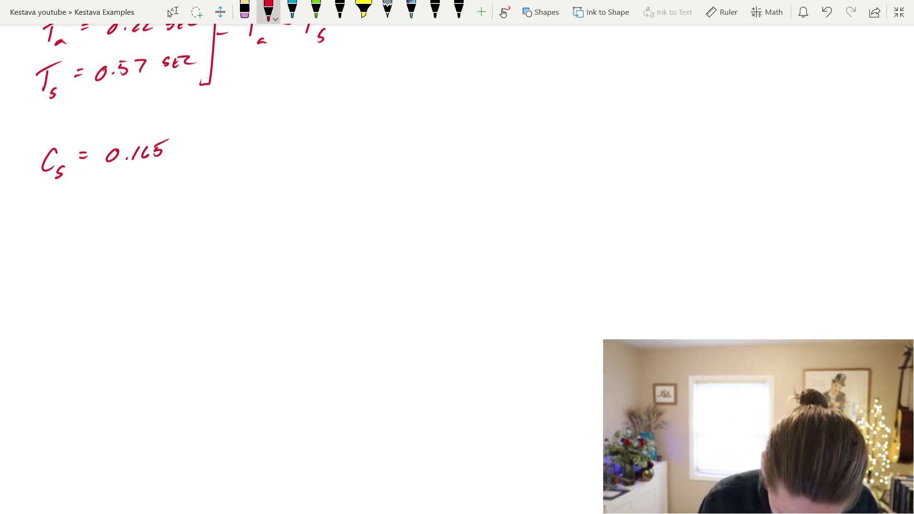
Write Fpx = 176 kips below Cs = 0.165
{"action": "left_click_drag", "start_coordinate": [65, 215], "coordinate": [47, 243]}
{"action": "left_click_drag", "start_coordinate": [47, 232], "coordinate": [59, 229]}
{"action": "left_click_drag", "start_coordinate": [60, 250], "coordinate": [79, 249]}
{"action": "mouse_move", "coordinate": [78, 241]}
{"action": "left_mouse_down"}
{"action": "mouse_move", "coordinate": [72, 250]}
{"action": "mouse_move", "coordinate": [98, 222]}
{"action": "left_mouse_up"}
{"action": "left_click_drag", "start_coordinate": [90, 232], "coordinate": [115, 233]}
{"action": "mouse_move", "coordinate": [125, 221]}
{"action": "left_mouse_down"}
{"action": "mouse_move", "coordinate": [131, 233]}
{"action": "mouse_move", "coordinate": [159, 231]}
{"action": "left_mouse_up"}
{"action": "left_click_drag", "start_coordinate": [170, 220], "coordinate": [174, 228]}
{"action": "left_click_drag", "start_coordinate": [183, 217], "coordinate": [182, 227]}
{"action": "mouse_move", "coordinate": [199, 215]}
{"action": "left_mouse_down"}
{"action": "mouse_move", "coordinate": [193, 226]}
{"action": "mouse_move", "coordinate": [252, 225]}
{"action": "left_mouse_up"}
Cite ASCE 7-16 12.10-1 beside the Fpx value
{"action": "left_click_drag", "start_coordinate": [272, 214], "coordinate": [263, 225]}
{"action": "mouse_move", "coordinate": [292, 210]}
{"action": "left_mouse_down"}
{"action": "mouse_move", "coordinate": [272, 225]}
{"action": "mouse_move", "coordinate": [303, 221]}
{"action": "left_mouse_up"}
{"action": "left_click_drag", "start_coordinate": [312, 215], "coordinate": [377, 217]}
{"action": "left_click_drag", "start_coordinate": [384, 216], "coordinate": [387, 216]}
{"action": "left_click_drag", "start_coordinate": [399, 209], "coordinate": [420, 218]}
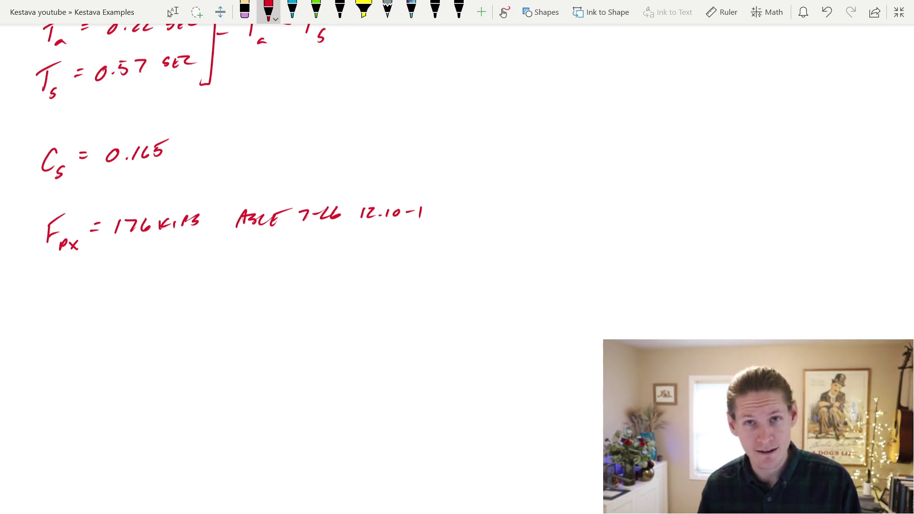
Write Fpx,min = 176 kips below Fpx
{"action": "mouse_move", "coordinate": [46, 285]}
{"action": "left_mouse_down"}
{"action": "mouse_move", "coordinate": [41, 302]}
{"action": "mouse_move", "coordinate": [55, 278]}
{"action": "mouse_move", "coordinate": [54, 288]}
{"action": "left_mouse_up"}
{"action": "mouse_move", "coordinate": [52, 303]}
{"action": "left_mouse_down"}
{"action": "mouse_move", "coordinate": [59, 293]}
{"action": "mouse_move", "coordinate": [53, 300]}
{"action": "left_mouse_up"}
{"action": "left_click_drag", "start_coordinate": [62, 298], "coordinate": [99, 308]}
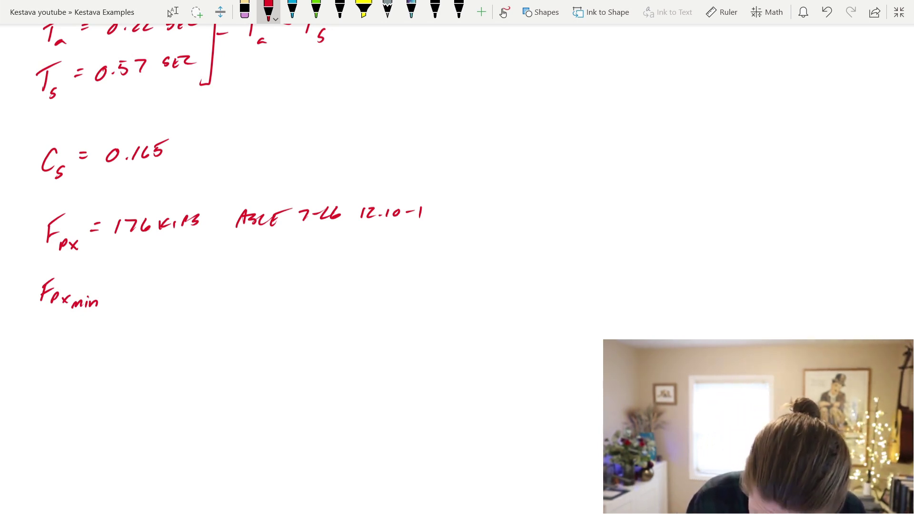
{"action": "left_click_drag", "start_coordinate": [112, 287], "coordinate": [140, 294]}
{"action": "mouse_move", "coordinate": [157, 278]}
{"action": "left_mouse_down"}
{"action": "mouse_move", "coordinate": [152, 287]}
{"action": "mouse_move", "coordinate": [168, 288]}
{"action": "left_mouse_up"}
{"action": "left_click_drag", "start_coordinate": [178, 277], "coordinate": [183, 285]}
{"action": "left_click_drag", "start_coordinate": [191, 275], "coordinate": [193, 279]}
{"action": "left_click_drag", "start_coordinate": [205, 271], "coordinate": [199, 281]}
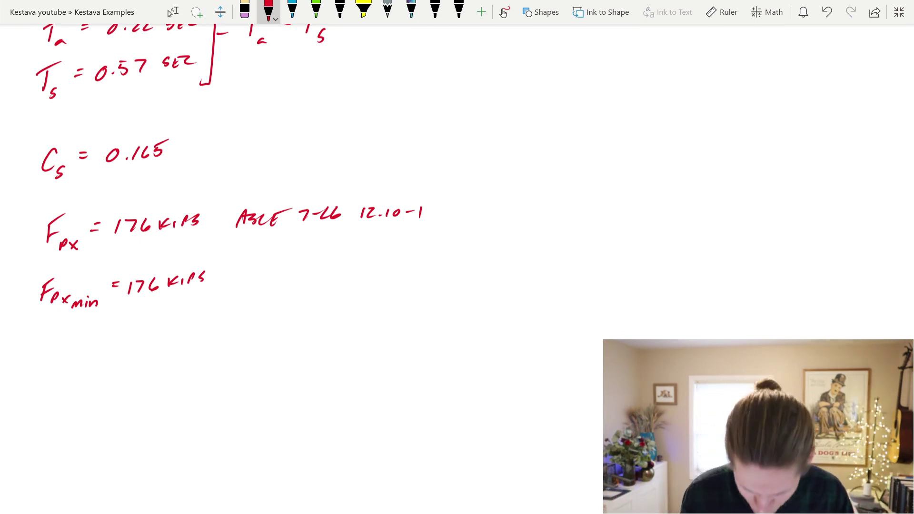
Begin the ASCE 7-16 12 code reference for Fpx,min
{"action": "mouse_move", "coordinate": [240, 266]}
{"action": "left_mouse_down"}
{"action": "mouse_move", "coordinate": [234, 279]}
{"action": "mouse_move", "coordinate": [244, 275]}
{"action": "left_mouse_up"}
{"action": "mouse_move", "coordinate": [255, 264]}
{"action": "left_mouse_down"}
{"action": "mouse_move", "coordinate": [248, 277]}
{"action": "mouse_move", "coordinate": [259, 275]}
{"action": "left_mouse_up"}
{"action": "mouse_move", "coordinate": [274, 268]}
{"action": "left_mouse_down"}
{"action": "mouse_move", "coordinate": [267, 276]}
{"action": "mouse_move", "coordinate": [285, 260]}
{"action": "mouse_move", "coordinate": [294, 270]}
{"action": "left_mouse_up"}
{"action": "left_click_drag", "start_coordinate": [305, 265], "coordinate": [310, 263]}
{"action": "left_click_drag", "start_coordinate": [316, 257], "coordinate": [314, 268]}
{"action": "left_click_drag", "start_coordinate": [329, 255], "coordinate": [326, 266]}
{"action": "left_click_drag", "start_coordinate": [353, 256], "coordinate": [352, 265]}
{"action": "mouse_move", "coordinate": [360, 255]}
{"action": "left_mouse_down"}
{"action": "mouse_move", "coordinate": [367, 262]}
{"action": "mouse_move", "coordinate": [390, 250]}
{"action": "left_mouse_up"}
Finish the 12.10-2 reference and bracket both Fpx lines with a double-underlined LRFD label
{"action": "left_click_drag", "start_coordinate": [400, 253], "coordinate": [426, 255]}
{"action": "left_click_drag", "start_coordinate": [432, 189], "coordinate": [428, 284]}
{"action": "left_click_drag", "start_coordinate": [446, 230], "coordinate": [485, 221]}
{"action": "left_click_drag", "start_coordinate": [487, 226], "coordinate": [499, 212]}
{"action": "left_click_drag", "start_coordinate": [501, 224], "coordinate": [514, 215]}
{"action": "left_click_drag", "start_coordinate": [462, 236], "coordinate": [524, 226]}
{"action": "left_click_drag", "start_coordinate": [469, 239], "coordinate": [524, 229]}
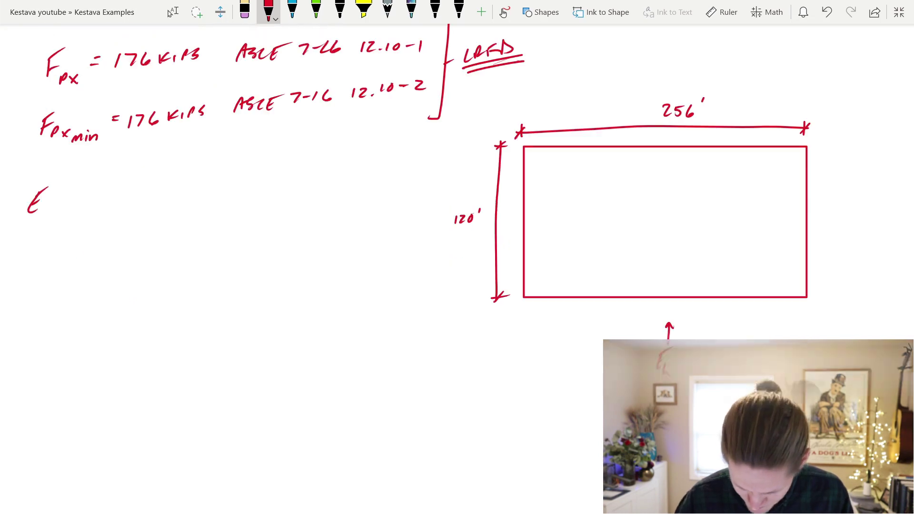
Write Eh = ρQE and define QE = Fpx beside it
{"action": "mouse_move", "coordinate": [36, 206]}
{"action": "left_mouse_down"}
{"action": "mouse_move", "coordinate": [46, 224]}
{"action": "mouse_move", "coordinate": [72, 197]}
{"action": "left_mouse_up"}
{"action": "left_click_drag", "start_coordinate": [63, 203], "coordinate": [118, 205]}
{"action": "mouse_move", "coordinate": [121, 199]}
{"action": "left_mouse_down"}
{"action": "mouse_move", "coordinate": [131, 210]}
{"action": "mouse_move", "coordinate": [150, 192]}
{"action": "left_mouse_up"}
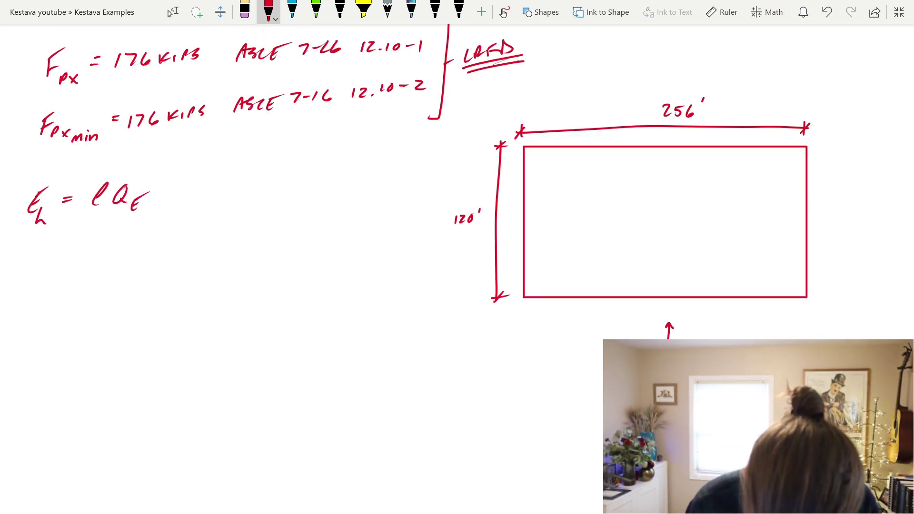
{"action": "left_click_drag", "start_coordinate": [201, 177], "coordinate": [211, 201]}
{"action": "mouse_move", "coordinate": [213, 195]}
{"action": "left_mouse_down"}
{"action": "mouse_move", "coordinate": [254, 188]}
{"action": "mouse_move", "coordinate": [271, 168]}
{"action": "left_mouse_up"}
{"action": "mouse_move", "coordinate": [255, 184]}
{"action": "left_mouse_down"}
{"action": "mouse_move", "coordinate": [267, 181]}
{"action": "mouse_move", "coordinate": [263, 192]}
{"action": "left_mouse_up"}
{"action": "left_click_drag", "start_coordinate": [264, 184], "coordinate": [271, 185]}
{"action": "left_click_drag", "start_coordinate": [275, 183], "coordinate": [274, 192]}
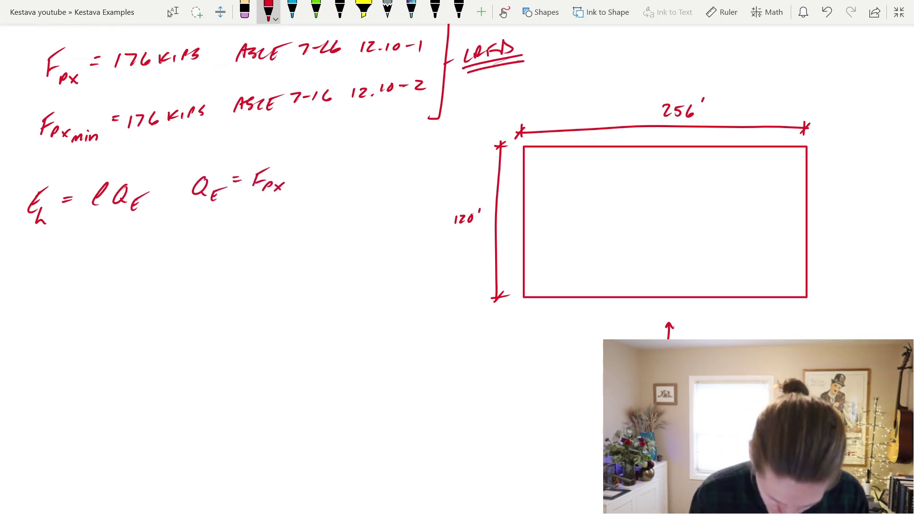
Add arrows noting ρ = 1.0 and QE = 176 k, then start an underlined LRFD: heading
{"action": "mouse_move", "coordinate": [97, 222]}
{"action": "left_mouse_down"}
{"action": "mouse_move", "coordinate": [95, 252]}
{"action": "mouse_move", "coordinate": [103, 229]}
{"action": "left_mouse_up"}
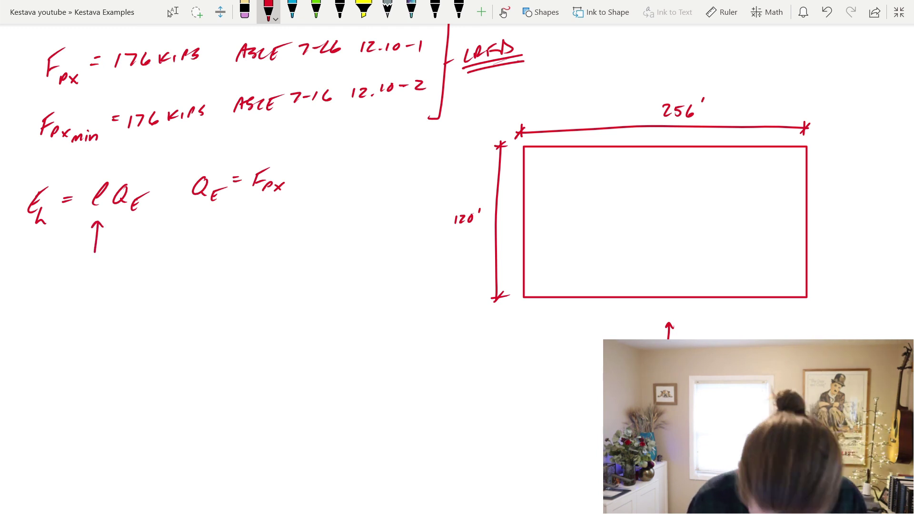
{"action": "mouse_move", "coordinate": [87, 262]}
{"action": "left_mouse_down"}
{"action": "mouse_move", "coordinate": [85, 277]}
{"action": "mouse_move", "coordinate": [94, 274]}
{"action": "left_mouse_up"}
{"action": "left_click_drag", "start_coordinate": [106, 262], "coordinate": [103, 263]}
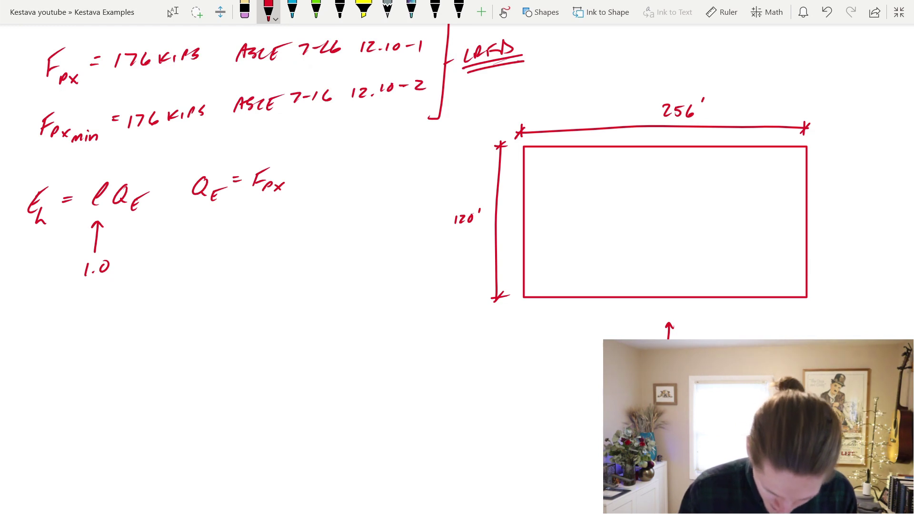
{"action": "mouse_move", "coordinate": [136, 219]}
{"action": "left_mouse_down"}
{"action": "mouse_move", "coordinate": [138, 243]}
{"action": "mouse_move", "coordinate": [140, 228]}
{"action": "left_mouse_up"}
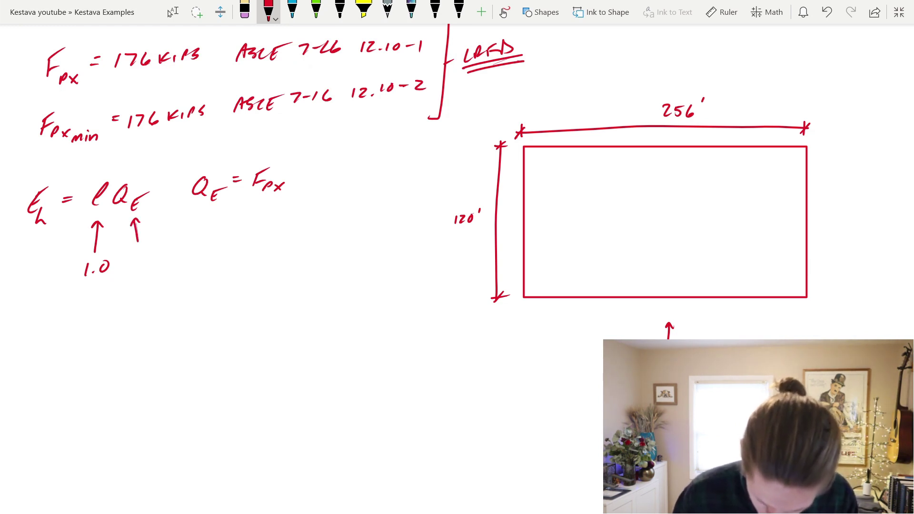
{"action": "mouse_move", "coordinate": [144, 246]}
{"action": "left_mouse_down"}
{"action": "mouse_move", "coordinate": [143, 258]}
{"action": "mouse_move", "coordinate": [153, 257]}
{"action": "left_mouse_up"}
{"action": "mouse_move", "coordinate": [166, 245]}
{"action": "left_mouse_down"}
{"action": "mouse_move", "coordinate": [161, 253]}
{"action": "mouse_move", "coordinate": [174, 254]}
{"action": "left_mouse_up"}
{"action": "left_click_drag", "start_coordinate": [183, 244], "coordinate": [183, 253]}
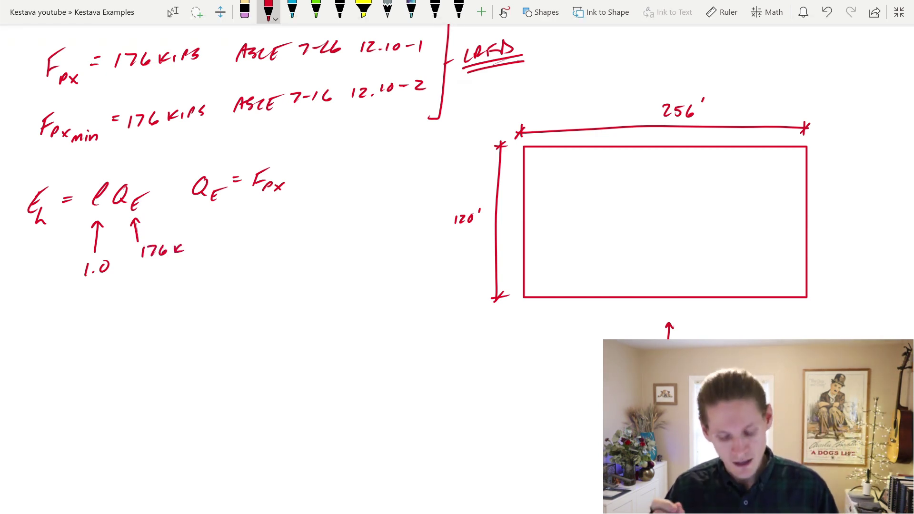
{"action": "mouse_move", "coordinate": [21, 322]}
{"action": "left_mouse_down"}
{"action": "mouse_move", "coordinate": [31, 335]}
{"action": "mouse_move", "coordinate": [63, 319]}
{"action": "mouse_move", "coordinate": [68, 334]}
{"action": "left_mouse_up"}
{"action": "left_click_drag", "start_coordinate": [14, 342], "coordinate": [110, 334]}
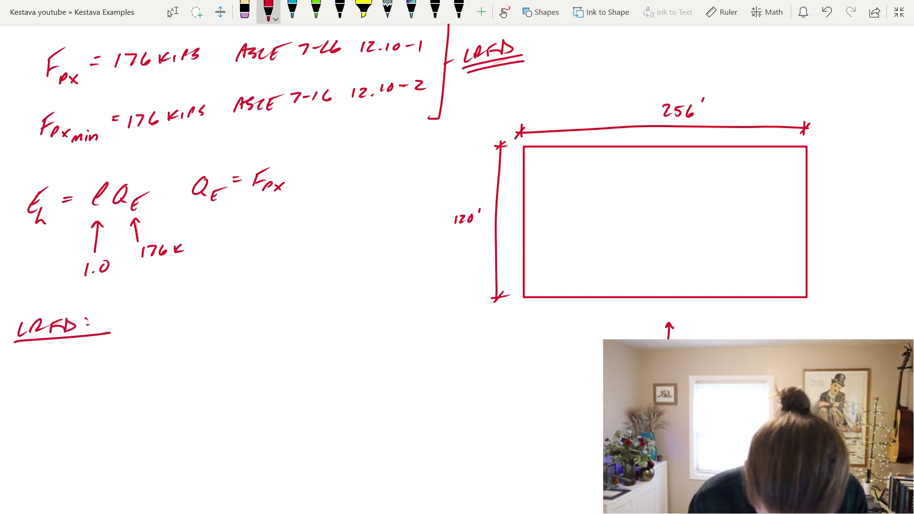
Write 1.0E_h = 176 K under the LRFD heading in red
{"action": "left_click_drag", "start_coordinate": [43, 364], "coordinate": [42, 375]}
{"action": "left_click", "coordinate": [49, 374]}
{"action": "mouse_move", "coordinate": [61, 362]}
{"action": "left_mouse_down"}
{"action": "mouse_move", "coordinate": [78, 367]}
{"action": "mouse_move", "coordinate": [74, 375]}
{"action": "left_mouse_up"}
{"action": "left_click_drag", "start_coordinate": [85, 361], "coordinate": [97, 352]}
{"action": "mouse_move", "coordinate": [84, 368]}
{"action": "left_mouse_down"}
{"action": "mouse_move", "coordinate": [95, 382]}
{"action": "mouse_move", "coordinate": [131, 355]}
{"action": "left_mouse_up"}
{"action": "left_click_drag", "start_coordinate": [123, 361], "coordinate": [157, 361]}
{"action": "mouse_move", "coordinate": [175, 348]}
{"action": "left_mouse_down"}
{"action": "mouse_move", "coordinate": [168, 360]}
{"action": "mouse_move", "coordinate": [189, 354]}
{"action": "left_mouse_up"}
{"action": "left_click_drag", "start_coordinate": [189, 353], "coordinate": [202, 354]}
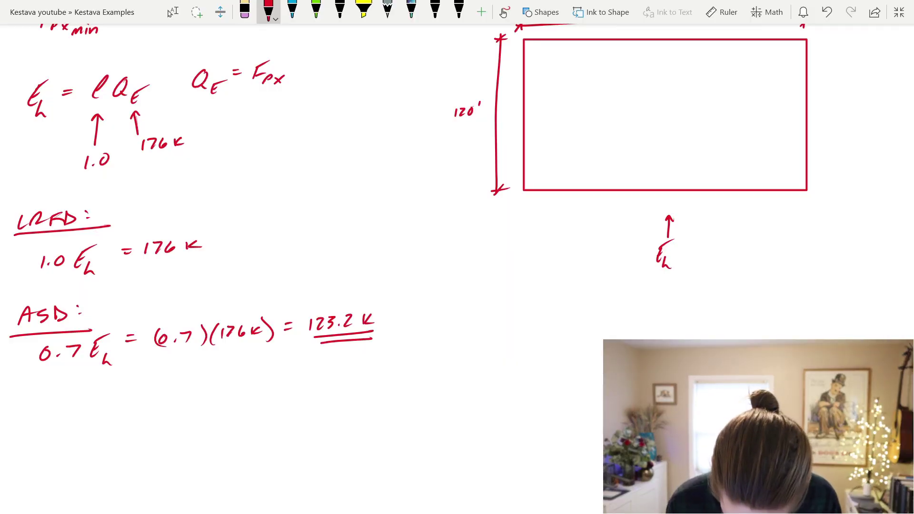
Arrow 123.2 k to the rectangle's E_h and draw green distributed load arrows beneath it
{"action": "mouse_move", "coordinate": [393, 321]}
{"action": "left_mouse_down"}
{"action": "mouse_move", "coordinate": [432, 327]}
{"action": "mouse_move", "coordinate": [657, 288]}
{"action": "left_mouse_up"}
{"action": "scroll", "coordinate": [405, 267], "scroll_direction": "up", "scroll_amount": 2}
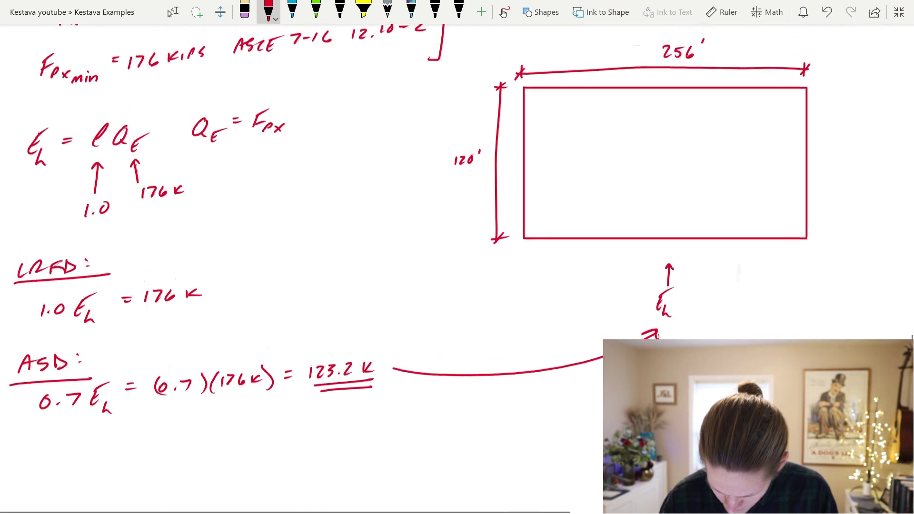
{"action": "left_click", "coordinate": [173, 12]}
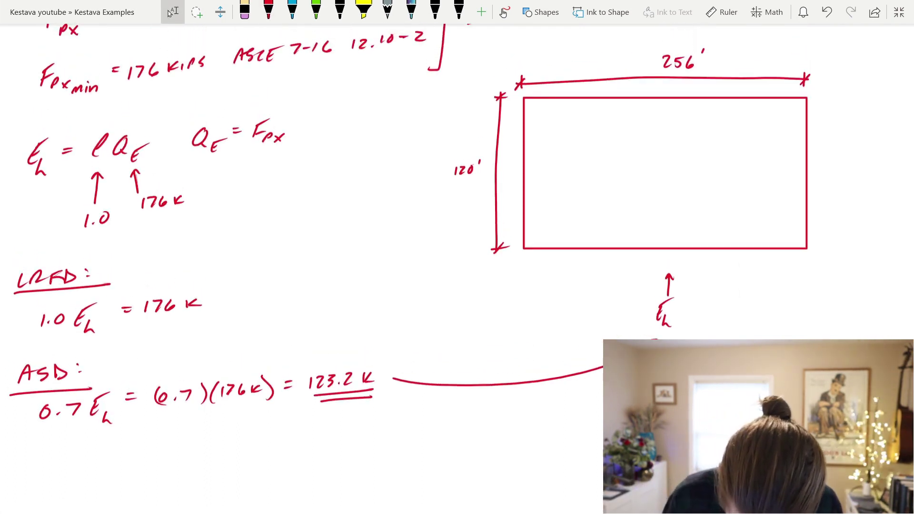
{"action": "left_click", "coordinate": [316, 10]}
{"action": "left_click_drag", "start_coordinate": [526, 249], "coordinate": [526, 267]}
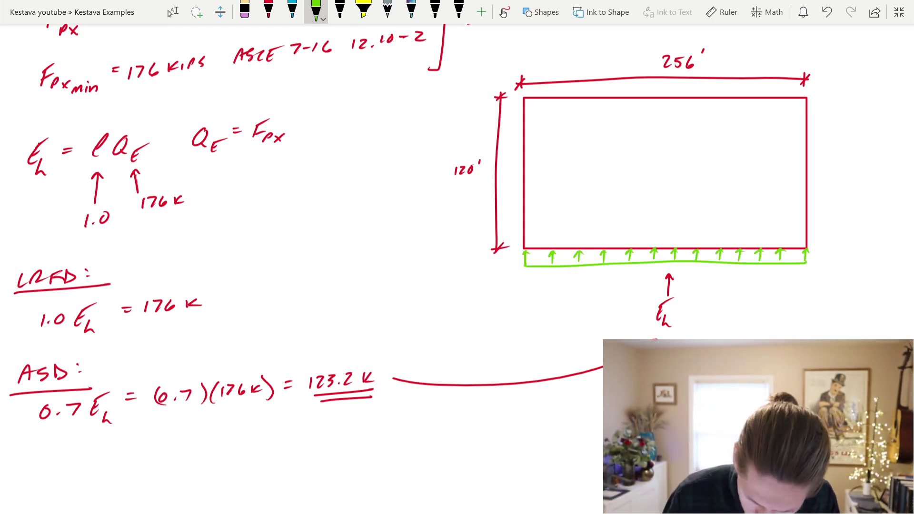
{"action": "left_click", "coordinate": [268, 10]}
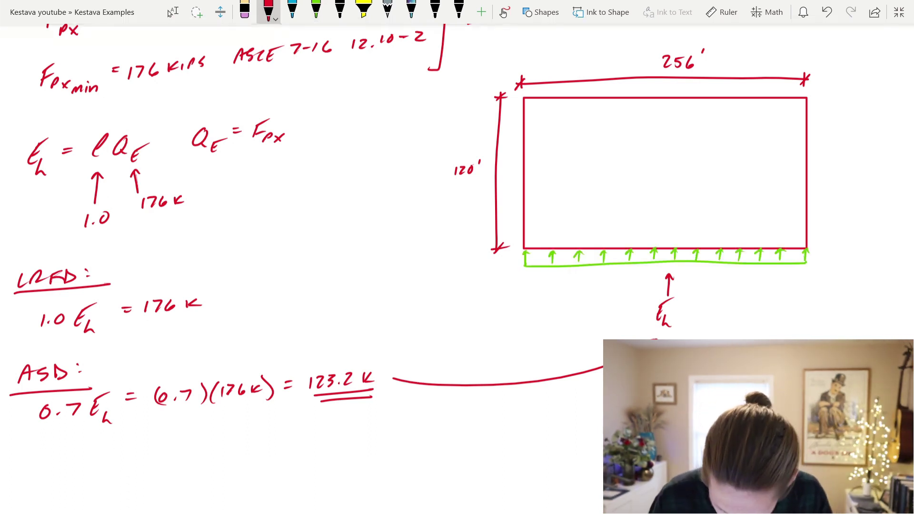
{"action": "mouse_move", "coordinate": [524, 151]}
{"action": "left_mouse_down"}
{"action": "mouse_move", "coordinate": [525, 177]}
{"action": "mouse_move", "coordinate": [537, 144]}
{"action": "left_mouse_up"}
Label the left support A and mark the right edge with a downward arrow labelled B
{"action": "left_click_drag", "start_coordinate": [530, 139], "coordinate": [543, 138]}
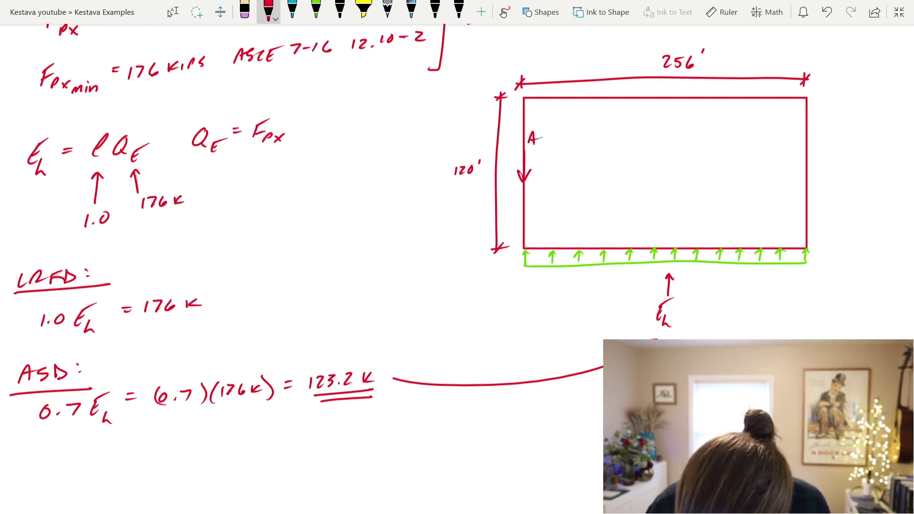
{"action": "mouse_move", "coordinate": [807, 161]}
{"action": "left_mouse_down"}
{"action": "mouse_move", "coordinate": [808, 188]}
{"action": "mouse_move", "coordinate": [813, 175]}
{"action": "left_mouse_up"}
{"action": "left_click_drag", "start_coordinate": [819, 140], "coordinate": [819, 151]}
{"action": "left_click_drag", "start_coordinate": [819, 140], "coordinate": [820, 152]}
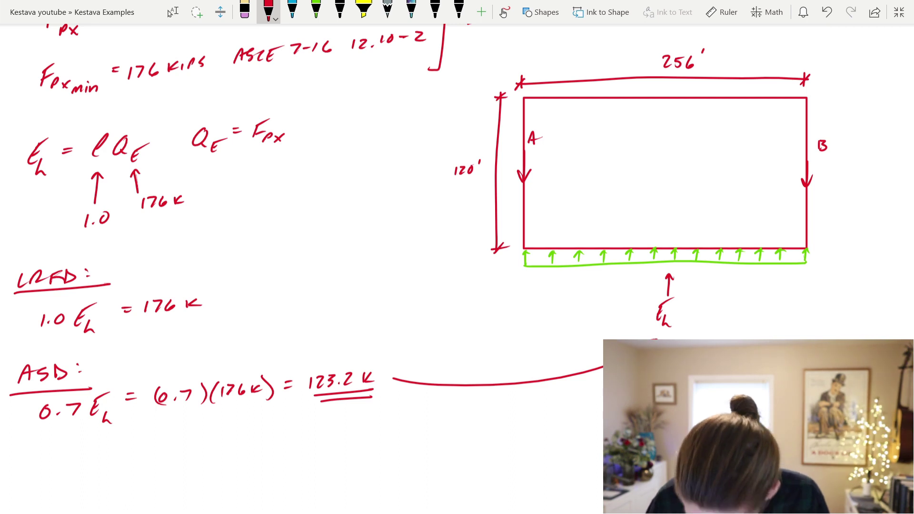
Draw the blue V_req shear diagram sloping from A to B, labelled at both ends
{"action": "left_click", "coordinate": [293, 11]}
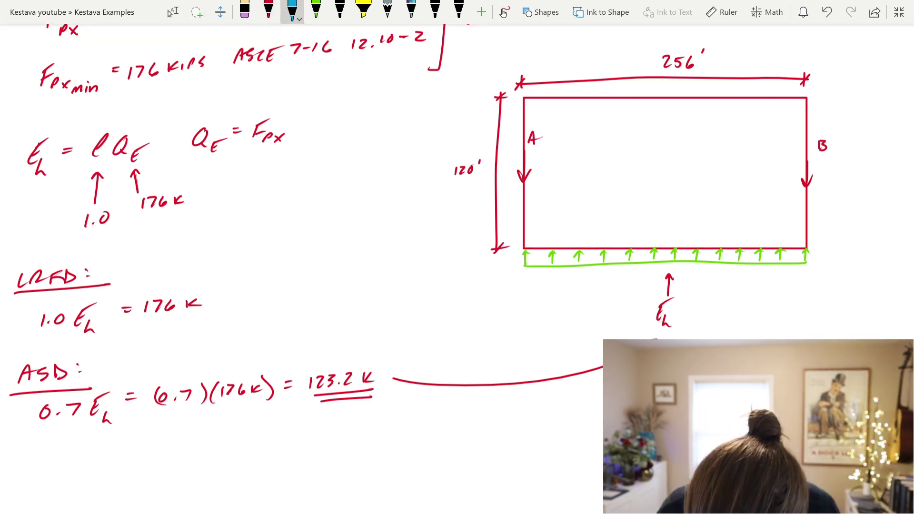
{"action": "left_click_drag", "start_coordinate": [525, 210], "coordinate": [806, 208]}
{"action": "left_click_drag", "start_coordinate": [524, 184], "coordinate": [524, 209]}
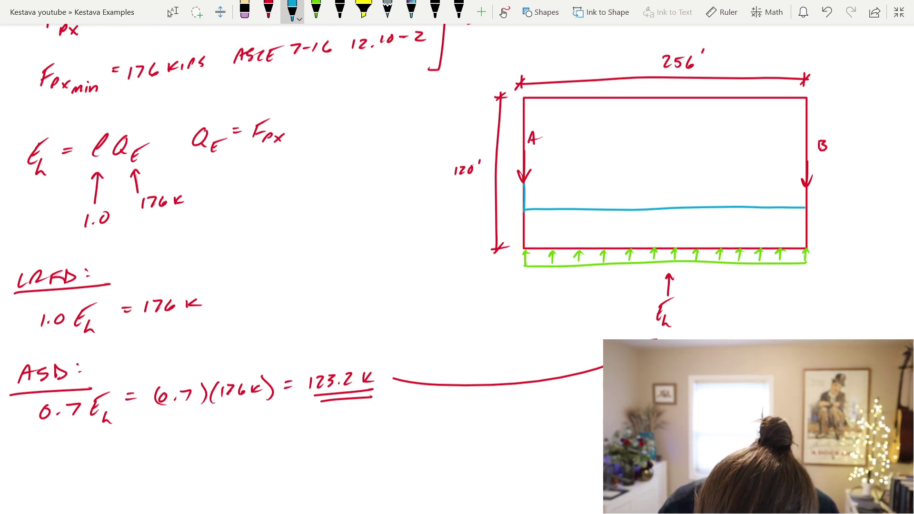
{"action": "left_click_drag", "start_coordinate": [806, 208], "coordinate": [806, 229]}
{"action": "left_click_drag", "start_coordinate": [525, 184], "coordinate": [806, 228]}
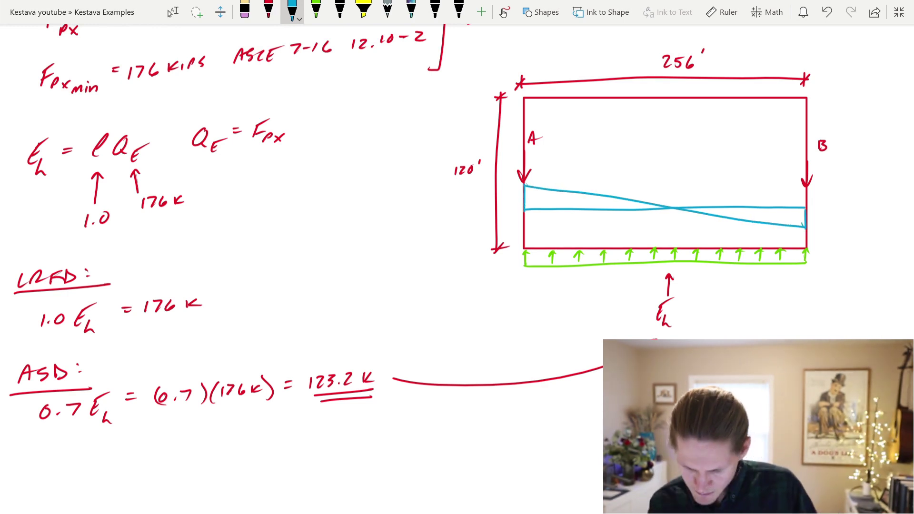
{"action": "mouse_move", "coordinate": [524, 185]}
{"action": "left_mouse_down"}
{"action": "mouse_move", "coordinate": [551, 161]}
{"action": "mouse_move", "coordinate": [579, 163]}
{"action": "left_mouse_up"}
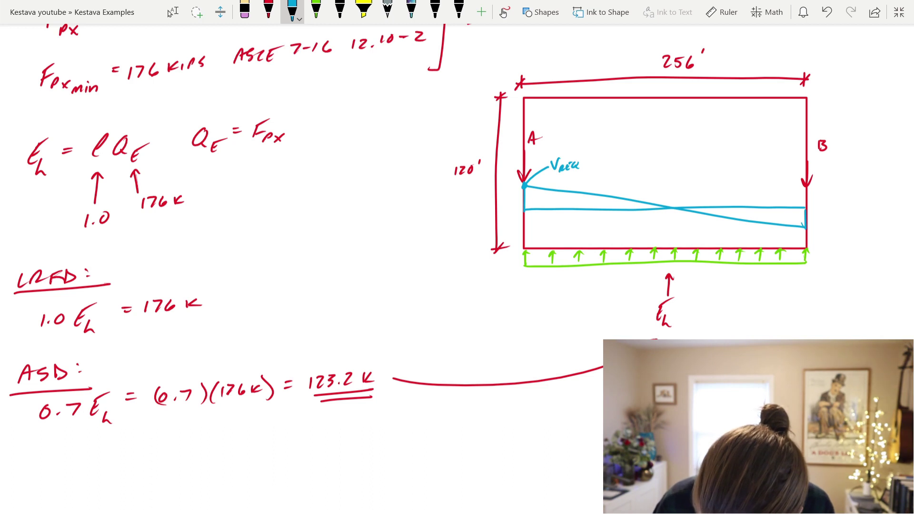
{"action": "left_click_drag", "start_coordinate": [803, 225], "coordinate": [823, 233]}
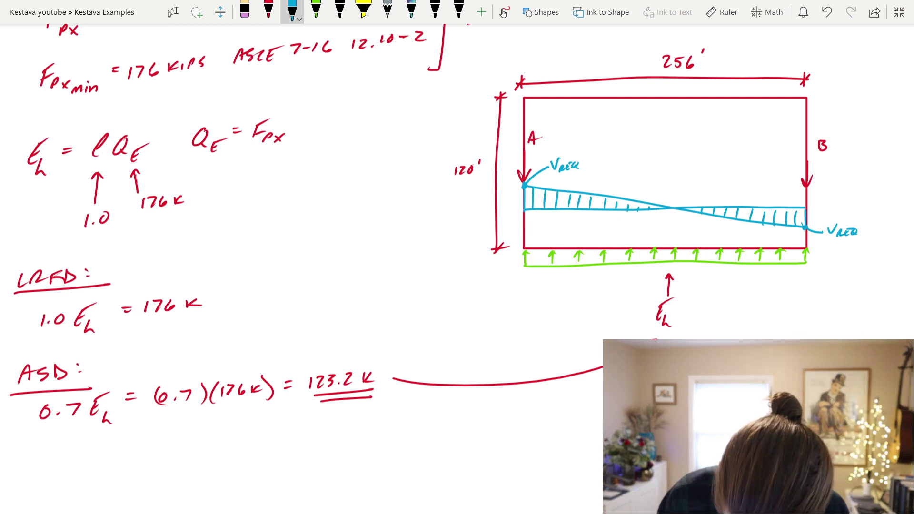
Sketch a pin support top-left, a roller support top-right, and a green leader off the load
{"action": "mouse_move", "coordinate": [519, 89]}
{"action": "left_mouse_down"}
{"action": "mouse_move", "coordinate": [542, 88]}
{"action": "mouse_move", "coordinate": [537, 81]}
{"action": "left_mouse_up"}
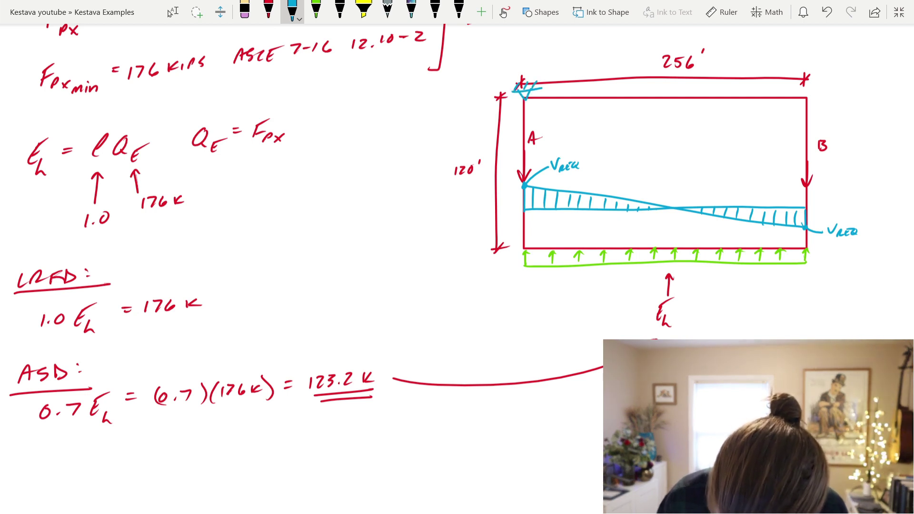
{"action": "mouse_move", "coordinate": [805, 90]}
{"action": "left_mouse_down"}
{"action": "mouse_move", "coordinate": [806, 99]}
{"action": "mouse_move", "coordinate": [821, 90]}
{"action": "mouse_move", "coordinate": [790, 91]}
{"action": "left_mouse_up"}
{"action": "mouse_move", "coordinate": [808, 82]}
{"action": "left_mouse_down"}
{"action": "mouse_move", "coordinate": [801, 89]}
{"action": "mouse_move", "coordinate": [810, 90]}
{"action": "left_mouse_up"}
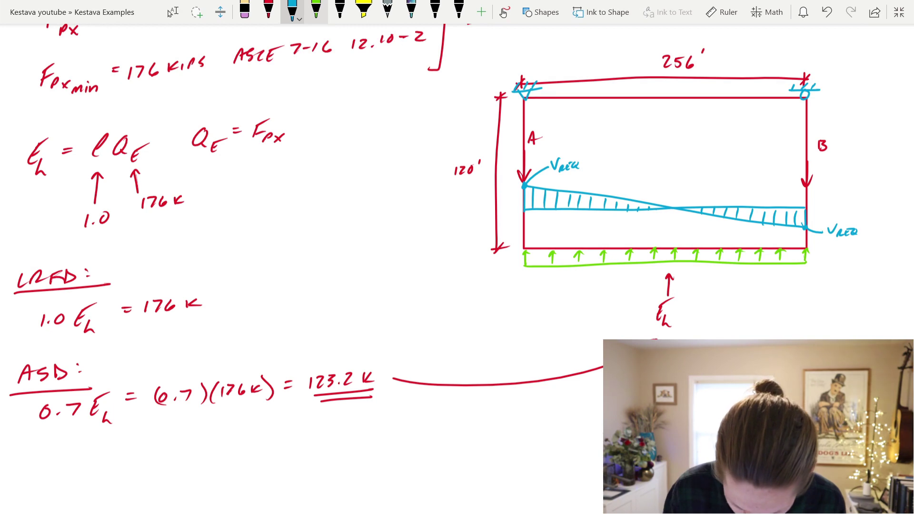
{"action": "left_click", "coordinate": [316, 10]}
{"action": "left_click_drag", "start_coordinate": [526, 292], "coordinate": [542, 285]}
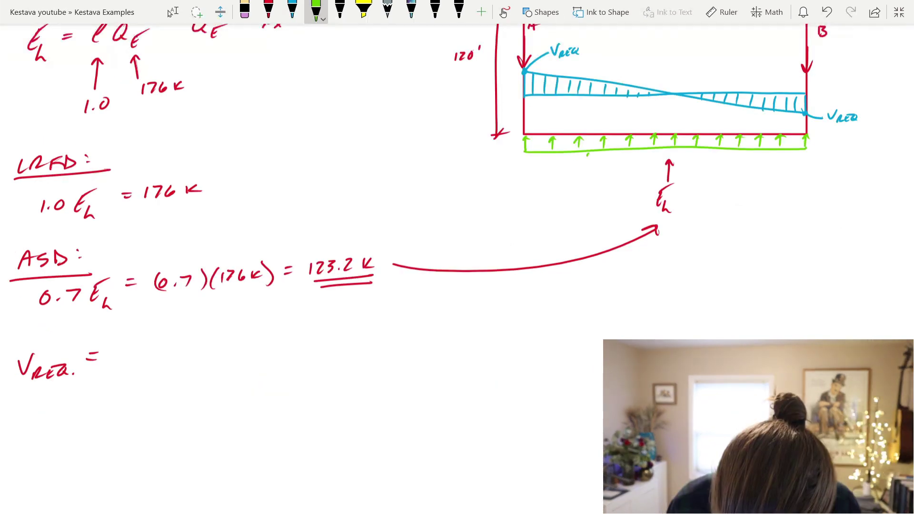
Write w = 123.2K in green ink
{"action": "mouse_move", "coordinate": [589, 153]}
{"action": "left_mouse_down"}
{"action": "mouse_move", "coordinate": [559, 185]}
{"action": "mouse_move", "coordinate": [533, 195]}
{"action": "mouse_move", "coordinate": [542, 187]}
{"action": "left_mouse_up"}
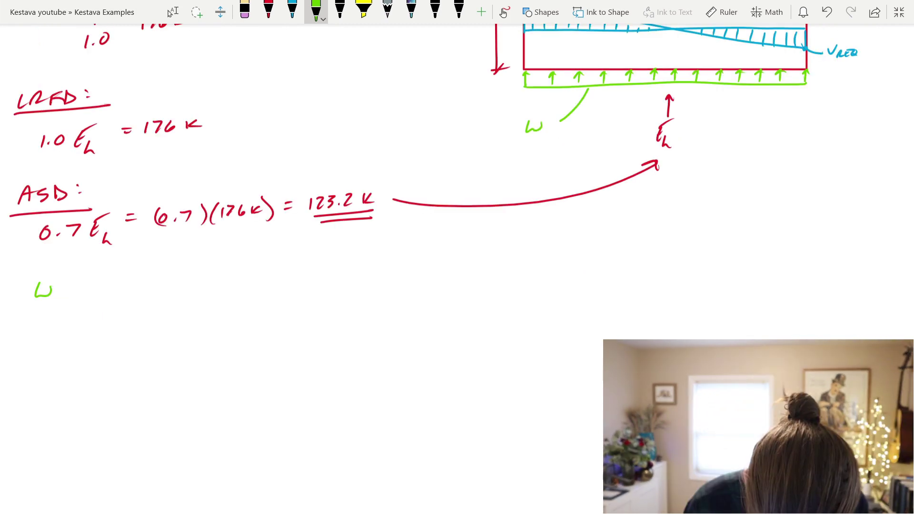
{"action": "left_click_drag", "start_coordinate": [70, 287], "coordinate": [100, 294]}
{"action": "left_click_drag", "start_coordinate": [106, 283], "coordinate": [117, 292]}
{"action": "mouse_move", "coordinate": [120, 281]}
{"action": "left_mouse_down"}
{"action": "mouse_move", "coordinate": [127, 285]}
{"action": "mouse_move", "coordinate": [121, 292]}
{"action": "mouse_move", "coordinate": [161, 291]}
{"action": "left_mouse_up"}
{"action": "left_click", "coordinate": [133, 289]}
{"action": "left_click_drag", "start_coordinate": [172, 281], "coordinate": [174, 291]}
{"action": "mouse_move", "coordinate": [179, 294]}
{"action": "left_mouse_down"}
{"action": "mouse_move", "coordinate": [197, 267]}
{"action": "mouse_move", "coordinate": [205, 280]}
{"action": "left_mouse_up"}
Finish the green load line as w = 123.2K/256' = 482 PLF
{"action": "scroll", "coordinate": [334, 238], "scroll_direction": "up", "scroll_amount": 5}
{"action": "scroll", "coordinate": [333, 238], "scroll_direction": "down", "scroll_amount": 5}
{"action": "left_click_drag", "start_coordinate": [214, 266], "coordinate": [210, 278]}
{"action": "left_click_drag", "start_coordinate": [224, 266], "coordinate": [220, 276]}
{"action": "left_click_drag", "start_coordinate": [236, 260], "coordinate": [235, 267]}
{"action": "left_click_drag", "start_coordinate": [253, 264], "coordinate": [323, 266]}
{"action": "mouse_move", "coordinate": [324, 253]}
{"action": "left_mouse_down"}
{"action": "mouse_move", "coordinate": [341, 264]}
{"action": "mouse_move", "coordinate": [352, 251]}
{"action": "left_mouse_up"}
{"action": "left_click_drag", "start_coordinate": [343, 256], "coordinate": [352, 255]}
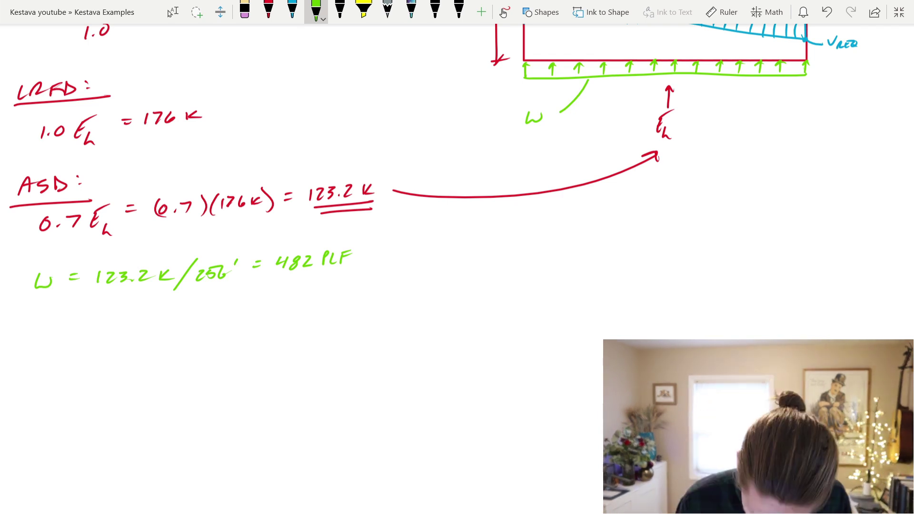
Write V_REQ = wL/2 in red below the w equation
{"action": "left_click", "coordinate": [268, 10]}
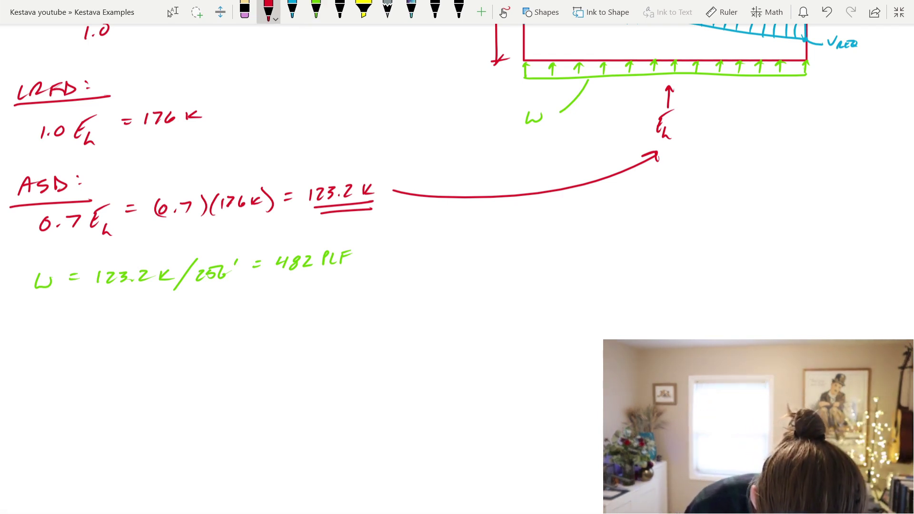
{"action": "left_click_drag", "start_coordinate": [24, 312], "coordinate": [41, 310]}
{"action": "left_click_drag", "start_coordinate": [39, 337], "coordinate": [47, 333]}
{"action": "left_click_drag", "start_coordinate": [55, 328], "coordinate": [51, 336]}
{"action": "left_click_drag", "start_coordinate": [67, 329], "coordinate": [69, 337]}
{"action": "left_click", "coordinate": [75, 334]}
{"action": "left_click_drag", "start_coordinate": [87, 319], "coordinate": [94, 318]}
{"action": "mouse_move", "coordinate": [88, 323]}
{"action": "left_mouse_down"}
{"action": "mouse_move", "coordinate": [131, 317]}
{"action": "mouse_move", "coordinate": [151, 327]}
{"action": "left_mouse_up"}
{"action": "left_click_drag", "start_coordinate": [131, 340], "coordinate": [140, 348]}
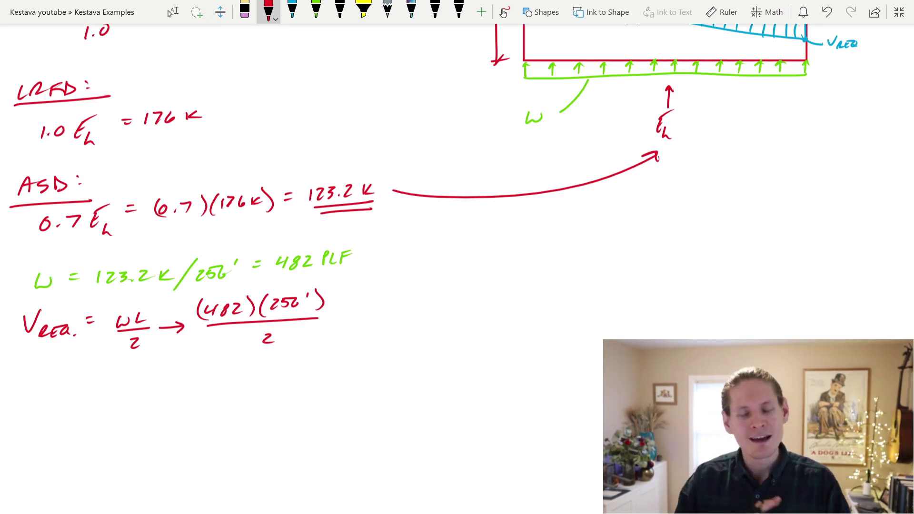
Complete the shear as (482)(256')/2 = 61.6K, rounded to an underlined 62K
{"action": "left_click_drag", "start_coordinate": [342, 309], "coordinate": [349, 307]}
{"action": "left_click_drag", "start_coordinate": [342, 315], "coordinate": [350, 314]}
{"action": "mouse_move", "coordinate": [374, 301]}
{"action": "left_mouse_down"}
{"action": "mouse_move", "coordinate": [368, 310]}
{"action": "mouse_move", "coordinate": [379, 315]}
{"action": "left_mouse_up"}
{"action": "left_click", "coordinate": [387, 315]}
{"action": "mouse_move", "coordinate": [403, 301]}
{"action": "left_mouse_down"}
{"action": "mouse_move", "coordinate": [396, 309]}
{"action": "mouse_move", "coordinate": [410, 314]}
{"action": "mouse_move", "coordinate": [497, 308]}
{"action": "left_mouse_up"}
{"action": "left_click_drag", "start_coordinate": [514, 299], "coordinate": [515, 309]}
{"action": "left_click_drag", "start_coordinate": [460, 313], "coordinate": [516, 310]}
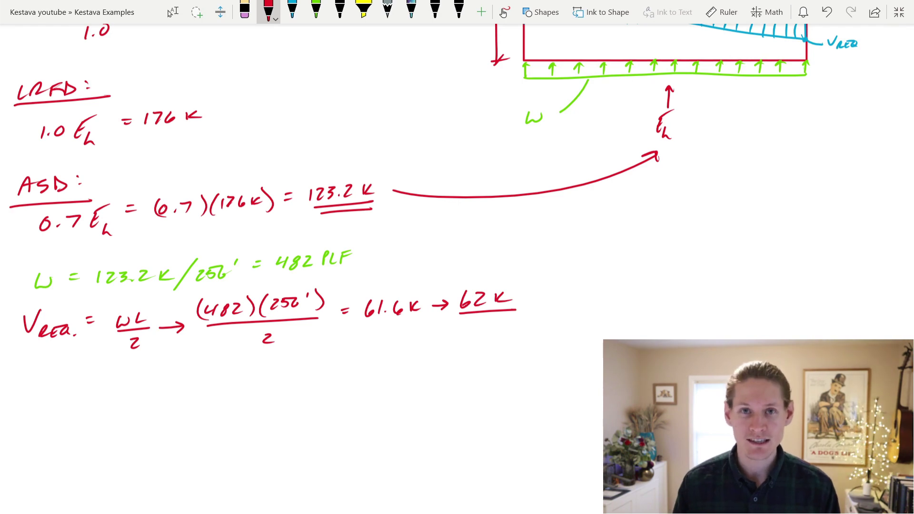
{"action": "scroll", "coordinate": [457, 266], "scroll_direction": "up", "scroll_amount": 5}
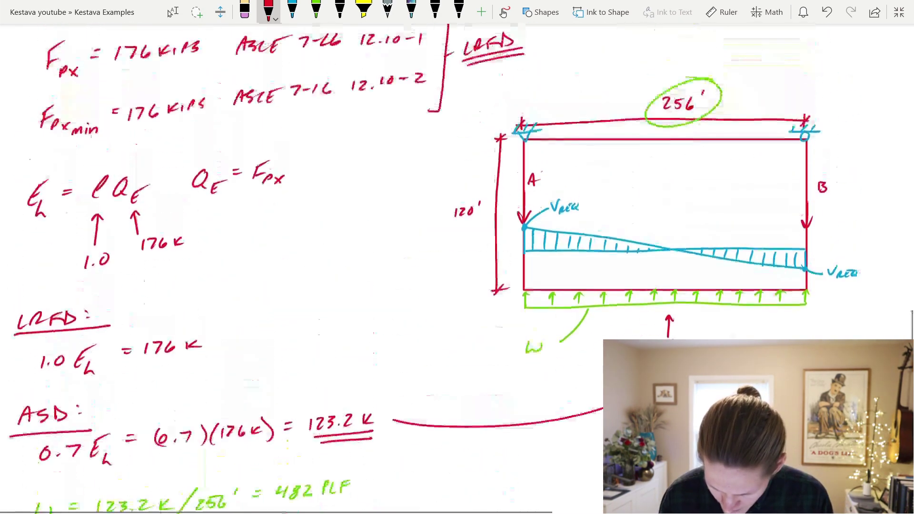
Draw a red arrow at the 120' depth and highlight the rectangle's left edge yellow
{"action": "left_click", "coordinate": [173, 12]}
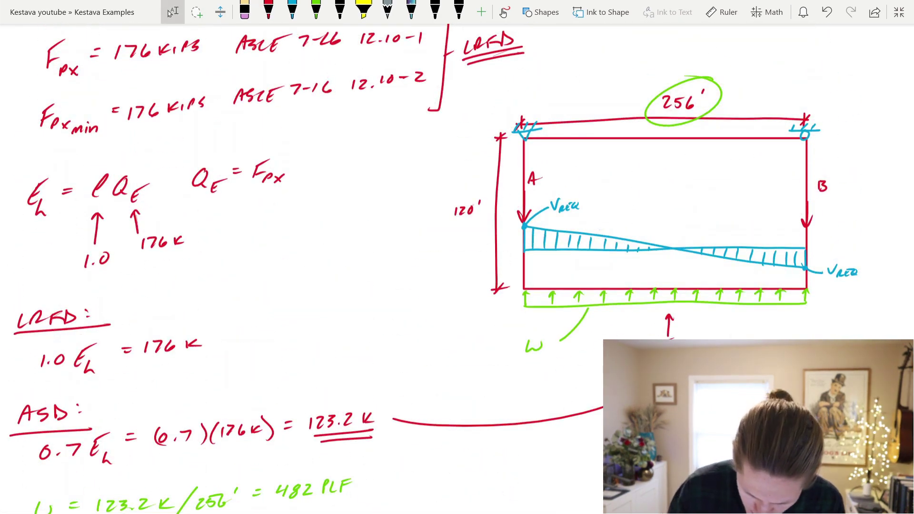
{"action": "left_click", "coordinate": [268, 10]}
{"action": "left_click_drag", "start_coordinate": [406, 174], "coordinate": [449, 198]}
{"action": "left_click", "coordinate": [363, 10]}
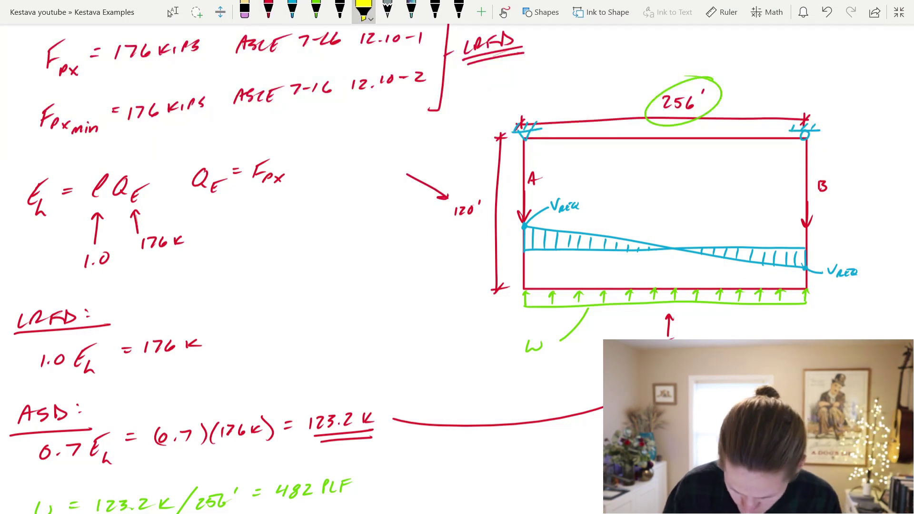
{"action": "left_click_drag", "start_coordinate": [523, 140], "coordinate": [521, 291]}
{"action": "left_click_drag", "start_coordinate": [521, 142], "coordinate": [520, 272]}
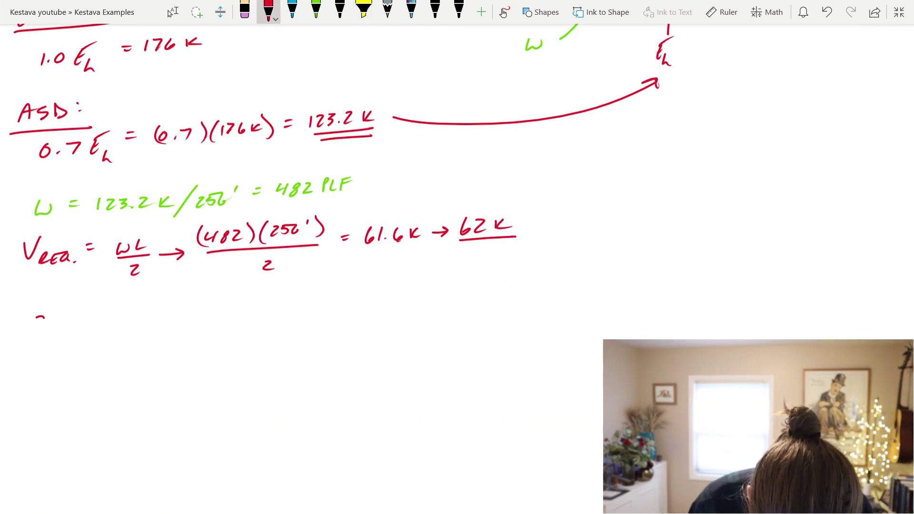
Write q1 = 62K/120' = below the V_REQ line
{"action": "mouse_move", "coordinate": [43, 318]}
{"action": "left_mouse_down"}
{"action": "mouse_move", "coordinate": [32, 336]}
{"action": "mouse_move", "coordinate": [41, 341]}
{"action": "mouse_move", "coordinate": [75, 316]}
{"action": "left_mouse_up"}
{"action": "left_click_drag", "start_coordinate": [66, 322], "coordinate": [100, 319]}
{"action": "left_click_drag", "start_coordinate": [107, 314], "coordinate": [124, 322]}
{"action": "mouse_move", "coordinate": [133, 311]}
{"action": "left_mouse_down"}
{"action": "mouse_move", "coordinate": [126, 318]}
{"action": "mouse_move", "coordinate": [137, 322]}
{"action": "mouse_move", "coordinate": [135, 337]}
{"action": "mouse_move", "coordinate": [174, 328]}
{"action": "left_mouse_up"}
{"action": "left_click_drag", "start_coordinate": [180, 320], "coordinate": [233, 304]}
{"action": "left_click_drag", "start_coordinate": [225, 310], "coordinate": [232, 309]}
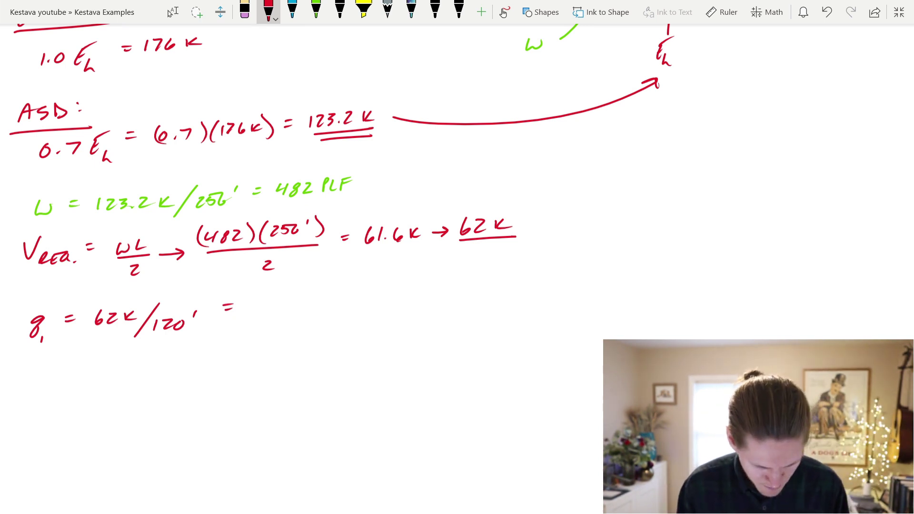
Write the result 517 lb/ft ASD and box it
{"action": "left_click_drag", "start_coordinate": [267, 299], "coordinate": [255, 317]}
{"action": "left_click_drag", "start_coordinate": [274, 301], "coordinate": [272, 314]}
{"action": "mouse_move", "coordinate": [280, 302]}
{"action": "left_mouse_down"}
{"action": "mouse_move", "coordinate": [290, 300]}
{"action": "mouse_move", "coordinate": [284, 314]}
{"action": "mouse_move", "coordinate": [302, 313]}
{"action": "left_mouse_up"}
{"action": "left_click_drag", "start_coordinate": [312, 296], "coordinate": [313, 313]}
{"action": "mouse_move", "coordinate": [330, 295]}
{"action": "left_mouse_down"}
{"action": "mouse_move", "coordinate": [321, 316]}
{"action": "mouse_move", "coordinate": [334, 313]}
{"action": "left_mouse_up"}
{"action": "left_click_drag", "start_coordinate": [332, 306], "coordinate": [345, 313]}
{"action": "left_click_drag", "start_coordinate": [341, 307], "coordinate": [401, 297]}
{"action": "mouse_move", "coordinate": [409, 292]}
{"action": "left_mouse_down"}
{"action": "mouse_move", "coordinate": [398, 307]}
{"action": "mouse_move", "coordinate": [419, 307]}
{"action": "left_mouse_up"}
{"action": "mouse_move", "coordinate": [417, 289]}
{"action": "left_mouse_down"}
{"action": "mouse_move", "coordinate": [434, 301]}
{"action": "mouse_move", "coordinate": [419, 309]}
{"action": "left_mouse_up"}
{"action": "mouse_move", "coordinate": [248, 326]}
{"action": "left_mouse_down"}
{"action": "mouse_move", "coordinate": [455, 291]}
{"action": "mouse_move", "coordinate": [246, 281]}
{"action": "mouse_move", "coordinate": [246, 328]}
{"action": "left_mouse_up"}
{"action": "key", "text": "Escape"}
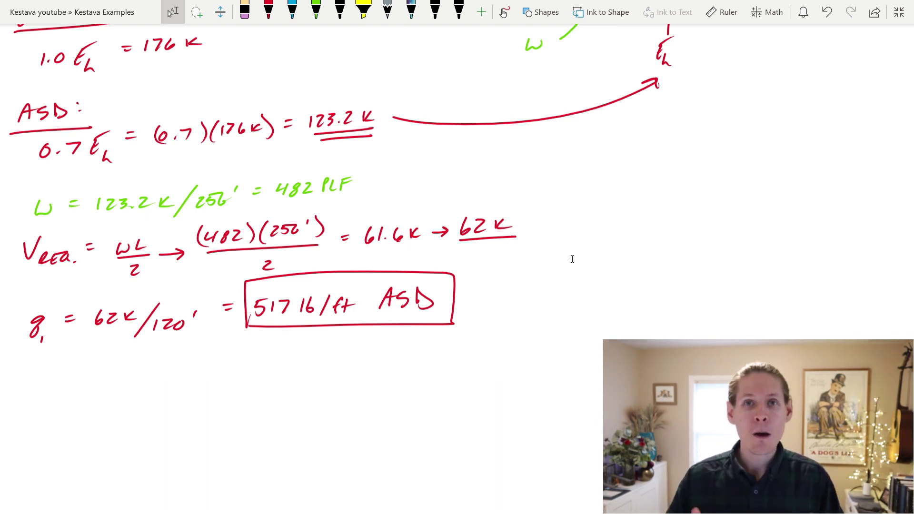
{"action": "scroll", "coordinate": [572, 258], "scroll_direction": "up", "scroll_amount": 1}
Draw red arrows from A and B toward the middle and shear marks on the blue diagram
{"action": "scroll", "coordinate": [572, 258], "scroll_direction": "up", "scroll_amount": 10}
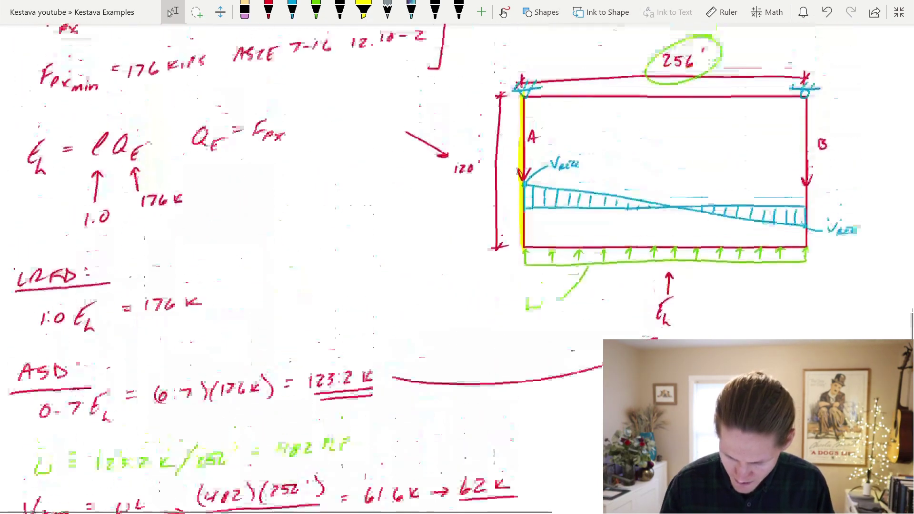
{"action": "left_click", "coordinate": [268, 12]}
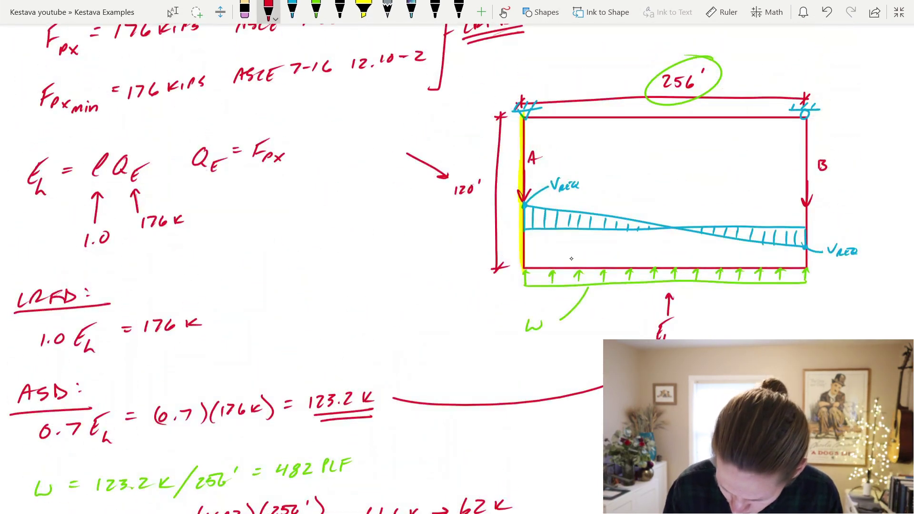
{"action": "left_click_drag", "start_coordinate": [811, 161], "coordinate": [772, 161]}
{"action": "left_click_drag", "start_coordinate": [523, 143], "coordinate": [577, 142]}
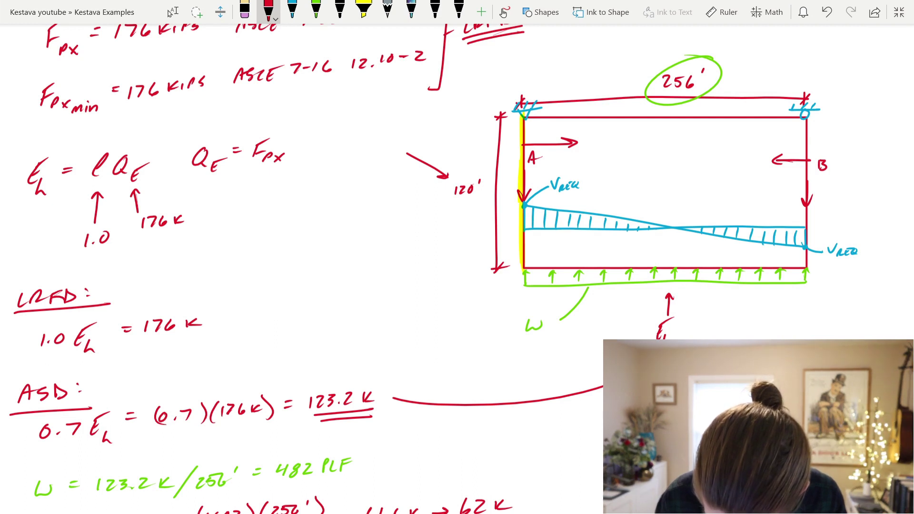
{"action": "left_click_drag", "start_coordinate": [536, 204], "coordinate": [533, 230]}
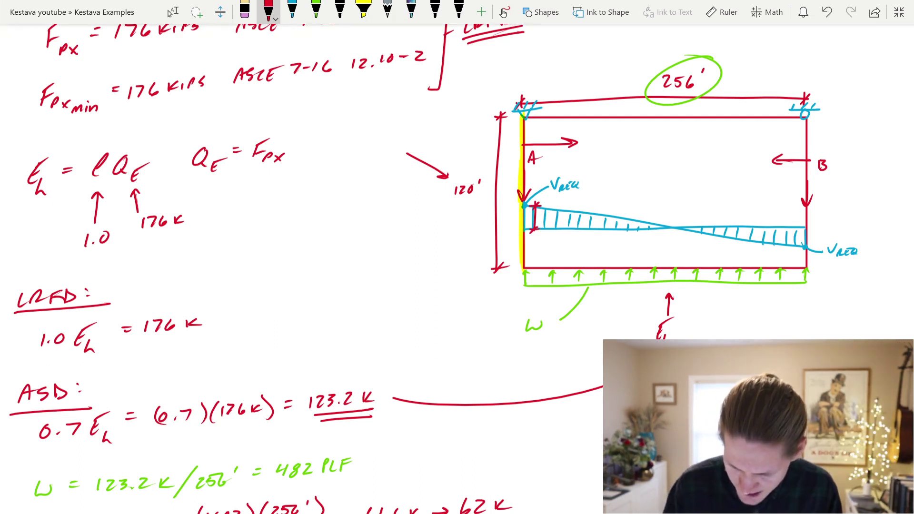
{"action": "left_click_drag", "start_coordinate": [536, 220], "coordinate": [566, 220]}
{"action": "mouse_move", "coordinate": [558, 216]}
{"action": "left_mouse_down"}
{"action": "mouse_move", "coordinate": [592, 231]}
{"action": "mouse_move", "coordinate": [598, 213]}
{"action": "left_mouse_up"}
{"action": "mouse_move", "coordinate": [586, 235]}
{"action": "left_mouse_down"}
{"action": "mouse_move", "coordinate": [596, 226]}
{"action": "mouse_move", "coordinate": [641, 231]}
{"action": "mouse_move", "coordinate": [645, 221]}
{"action": "left_mouse_up"}
{"action": "left_click_drag", "start_coordinate": [636, 235], "coordinate": [672, 228]}
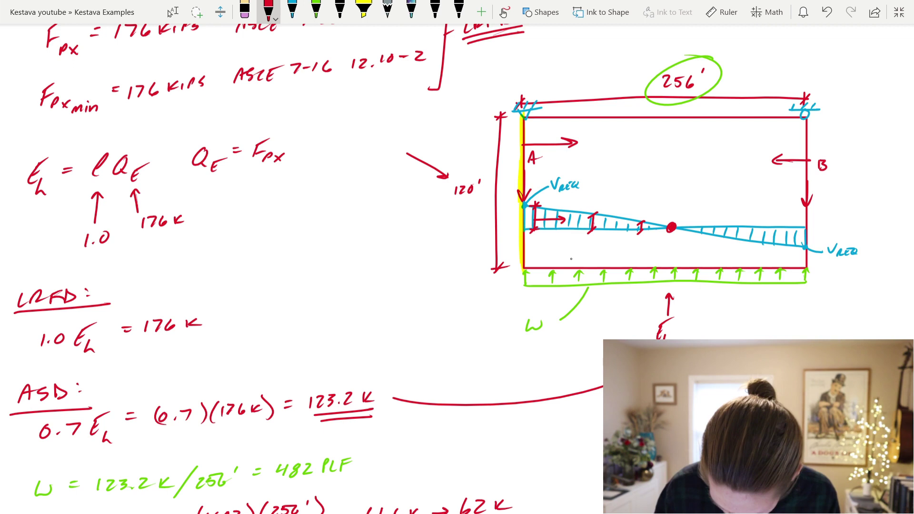
Draw two dashed zone boundaries, labelling end zones A and the middle zone B
{"action": "left_click_drag", "start_coordinate": [594, 120], "coordinate": [594, 152]}
{"action": "left_click_drag", "start_coordinate": [594, 203], "coordinate": [595, 250]}
{"action": "left_click_drag", "start_coordinate": [595, 255], "coordinate": [595, 265]}
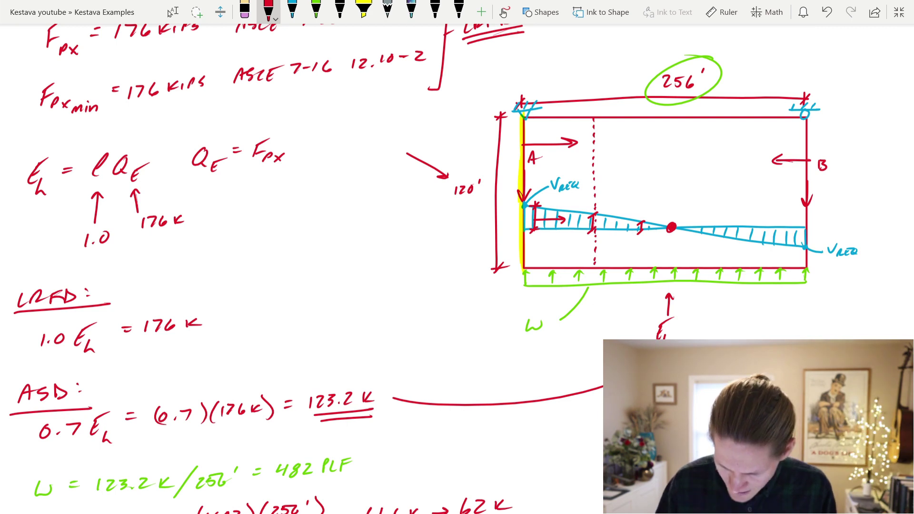
{"action": "left_click_drag", "start_coordinate": [747, 119], "coordinate": [747, 262]}
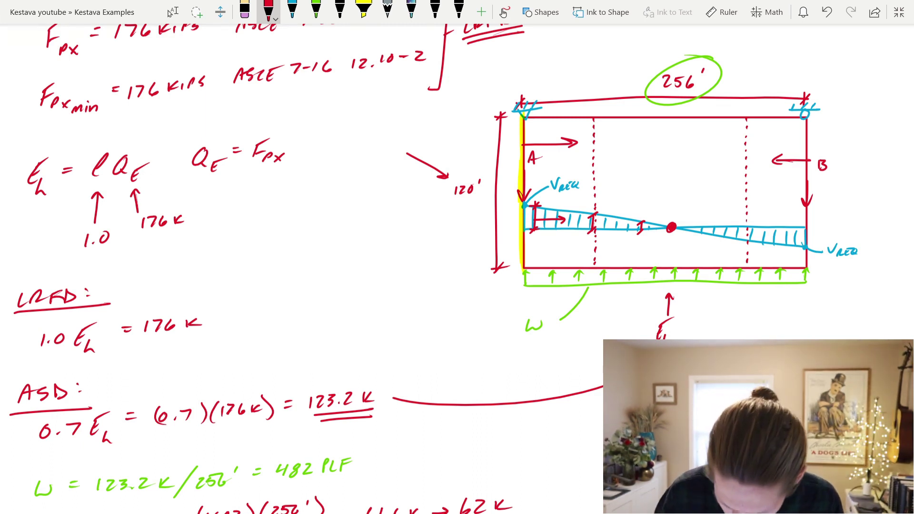
{"action": "mouse_move", "coordinate": [565, 125]}
{"action": "left_mouse_down"}
{"action": "mouse_move", "coordinate": [566, 68]}
{"action": "mouse_move", "coordinate": [583, 68]}
{"action": "mouse_move", "coordinate": [580, 58]}
{"action": "left_mouse_up"}
{"action": "mouse_move", "coordinate": [778, 65]}
{"action": "left_mouse_down"}
{"action": "mouse_move", "coordinate": [768, 127]}
{"action": "mouse_move", "coordinate": [775, 41]}
{"action": "mouse_move", "coordinate": [781, 56]}
{"action": "left_mouse_up"}
{"action": "left_click_drag", "start_coordinate": [772, 53], "coordinate": [778, 52]}
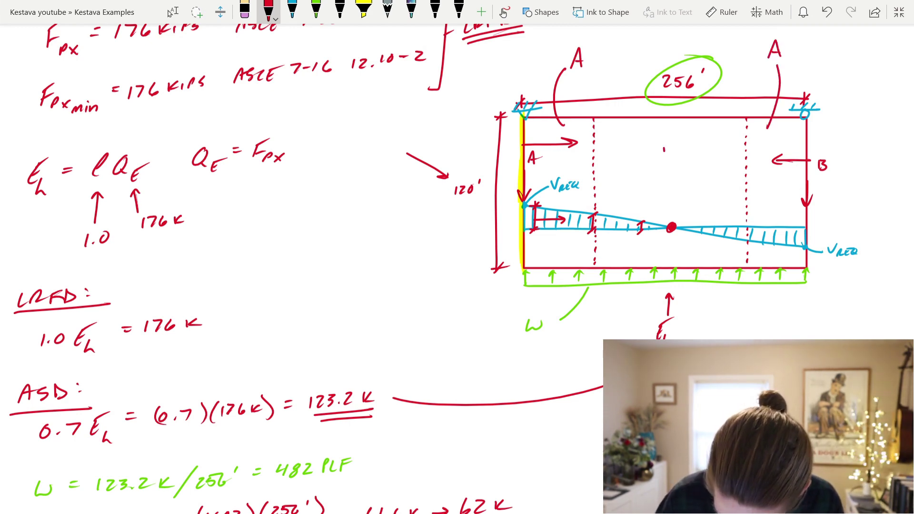
{"action": "left_click_drag", "start_coordinate": [664, 149], "coordinate": [665, 163]}
{"action": "mouse_move", "coordinate": [665, 146]}
{"action": "left_mouse_down"}
{"action": "mouse_move", "coordinate": [674, 158]}
{"action": "mouse_move", "coordinate": [665, 162]}
{"action": "left_mouse_up"}
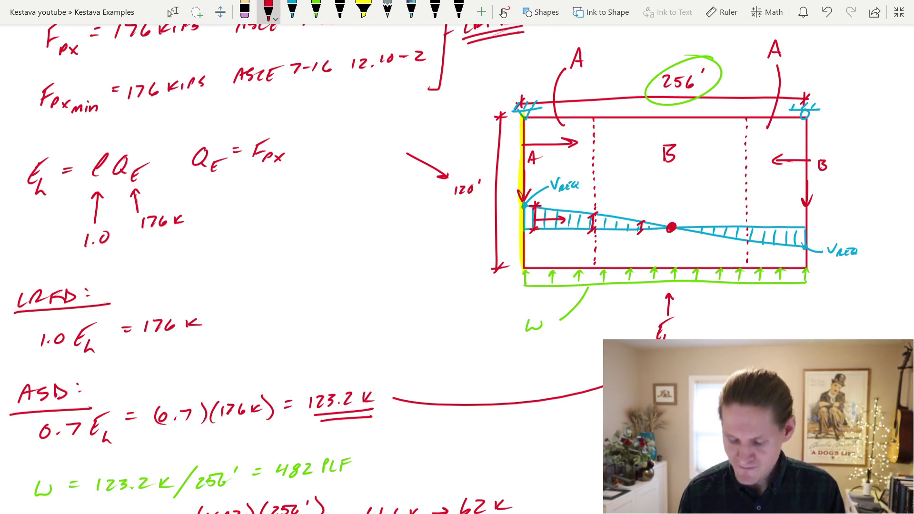
Dimension both end zones as 48ft below the load line
{"action": "mouse_move", "coordinate": [524, 291]}
{"action": "left_mouse_down"}
{"action": "mouse_move", "coordinate": [524, 303]}
{"action": "mouse_move", "coordinate": [593, 295]}
{"action": "left_mouse_up"}
{"action": "left_click", "coordinate": [269, 10]}
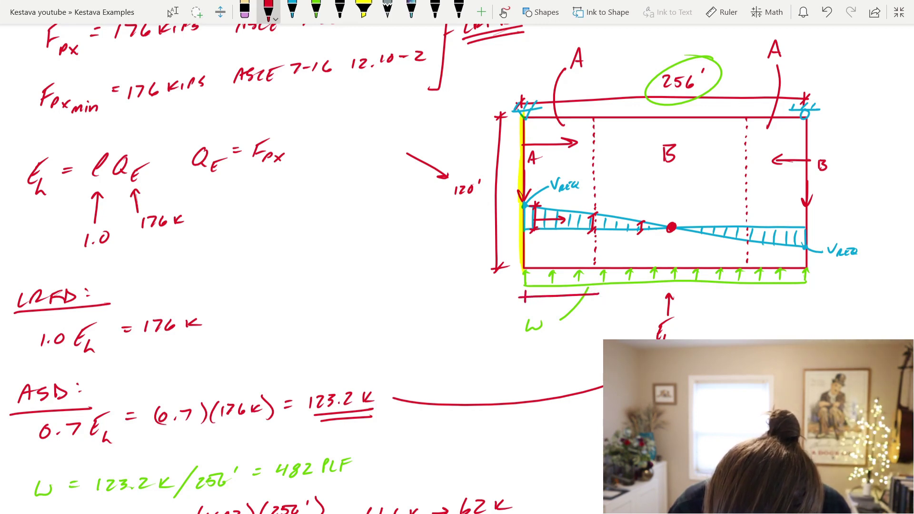
{"action": "left_click_drag", "start_coordinate": [598, 288], "coordinate": [601, 301]}
{"action": "mouse_move", "coordinate": [570, 296]}
{"action": "left_mouse_down"}
{"action": "mouse_move", "coordinate": [566, 349]}
{"action": "mouse_move", "coordinate": [553, 367]}
{"action": "mouse_move", "coordinate": [559, 356]}
{"action": "mouse_move", "coordinate": [568, 367]}
{"action": "mouse_move", "coordinate": [574, 359]}
{"action": "left_mouse_up"}
{"action": "mouse_move", "coordinate": [577, 353]}
{"action": "left_mouse_down"}
{"action": "mouse_move", "coordinate": [576, 367]}
{"action": "mouse_move", "coordinate": [585, 360]}
{"action": "left_mouse_up"}
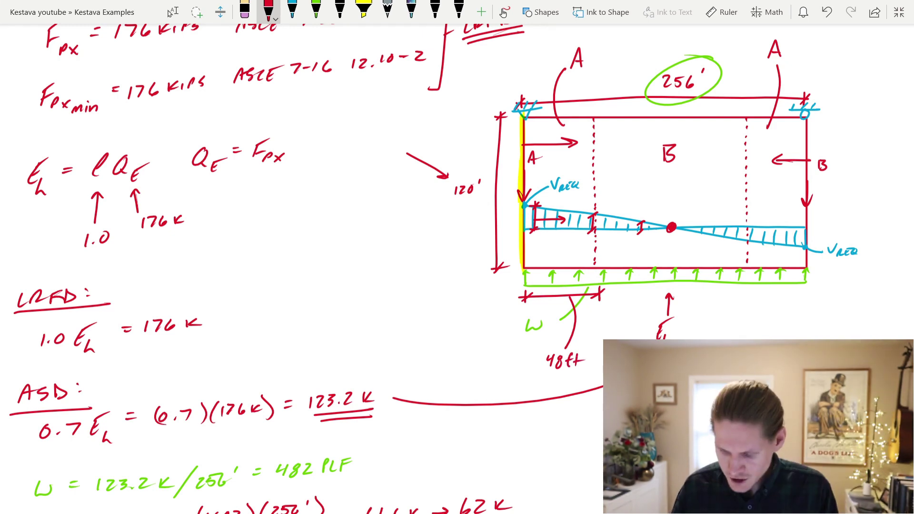
{"action": "left_click_drag", "start_coordinate": [744, 291], "coordinate": [746, 304]}
{"action": "mouse_move", "coordinate": [739, 298]}
{"action": "left_mouse_down"}
{"action": "mouse_move", "coordinate": [812, 296]}
{"action": "mouse_move", "coordinate": [772, 325]}
{"action": "left_mouse_up"}
{"action": "left_click_drag", "start_coordinate": [777, 327], "coordinate": [778, 335]}
{"action": "left_click_drag", "start_coordinate": [785, 328], "coordinate": [786, 335]}
{"action": "left_click_drag", "start_coordinate": [794, 326], "coordinate": [805, 335]}
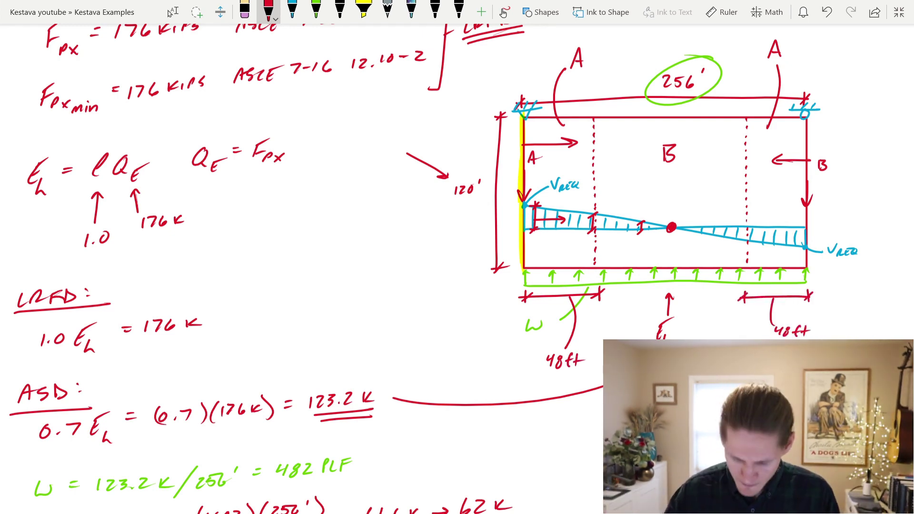
{"action": "scroll", "coordinate": [457, 266], "scroll_direction": "up", "scroll_amount": 8}
{"action": "scroll", "coordinate": [228, 267], "scroll_direction": "up", "scroll_amount": 14}
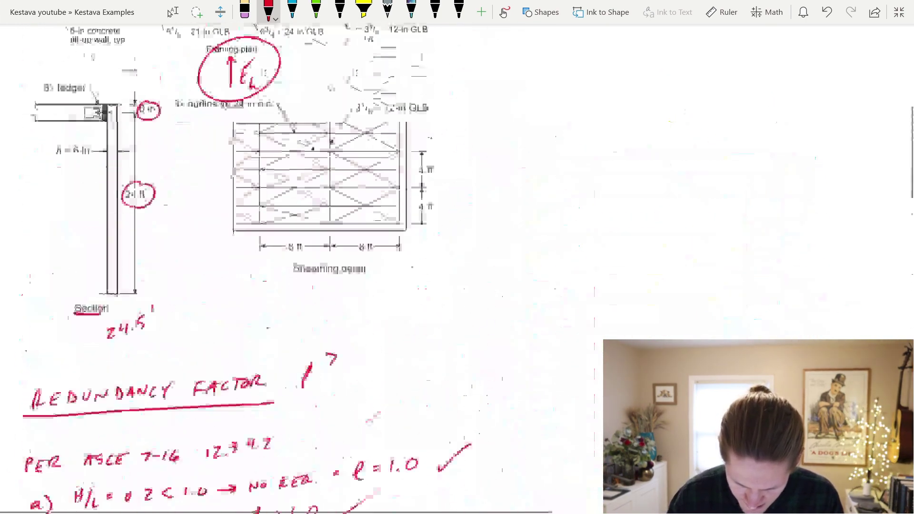
Underline the 12-in GLB label and circle the second 8 ft panel dimension in red
{"action": "scroll", "coordinate": [229, 267], "scroll_direction": "down", "scroll_amount": 1}
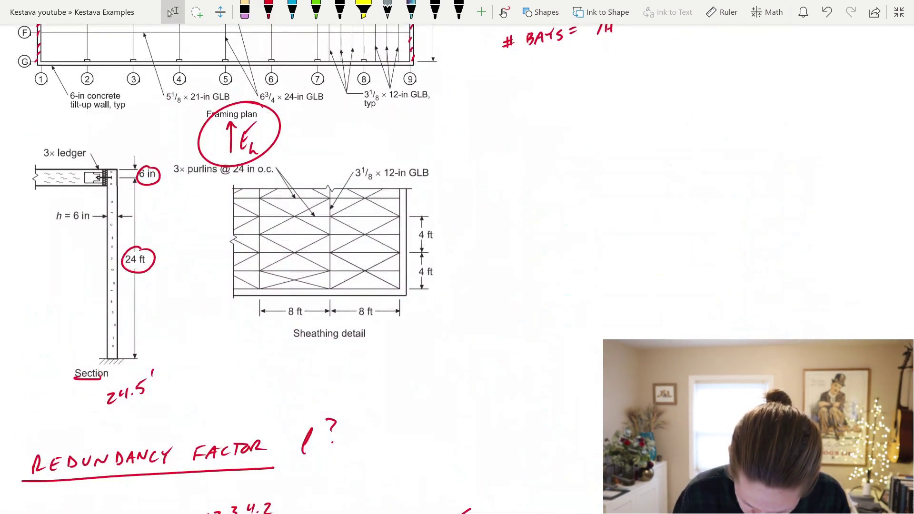
{"action": "left_click_drag", "start_coordinate": [381, 181], "coordinate": [442, 178]}
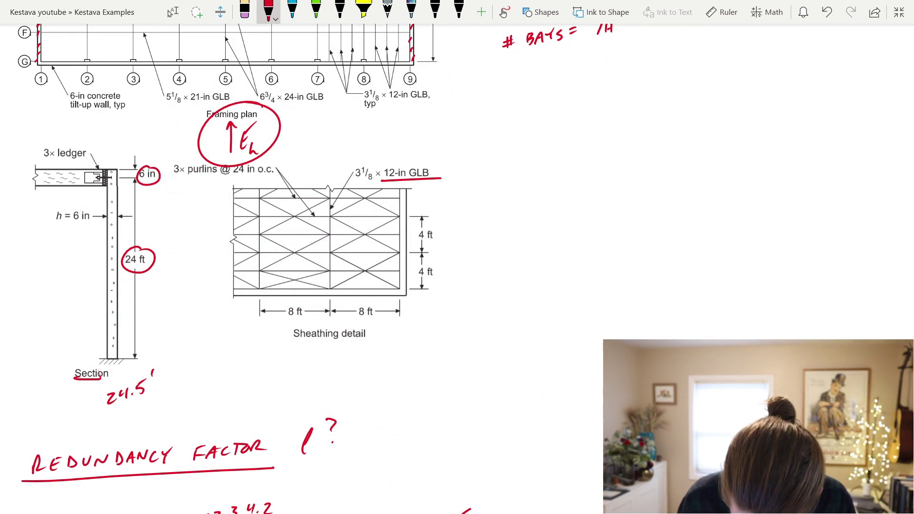
{"action": "left_click_drag", "start_coordinate": [371, 302], "coordinate": [373, 300]}
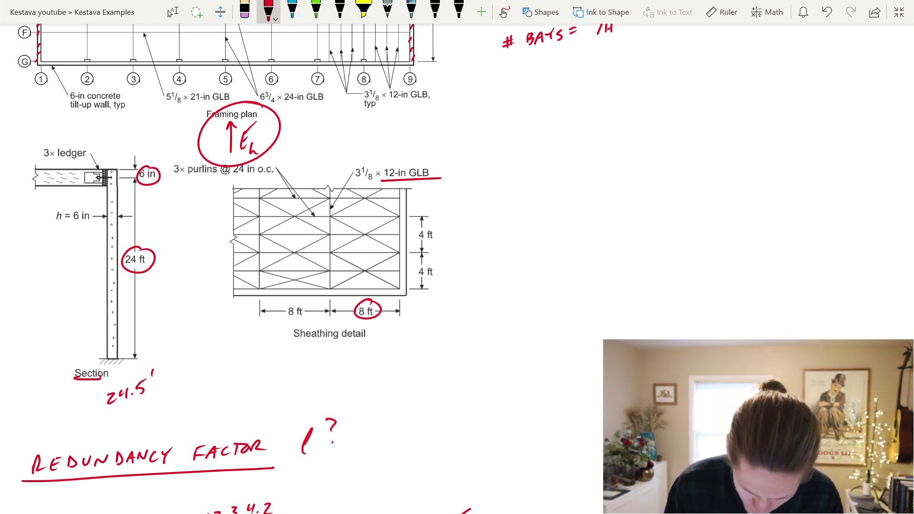
{"action": "left_click_drag", "start_coordinate": [395, 153], "coordinate": [423, 156]}
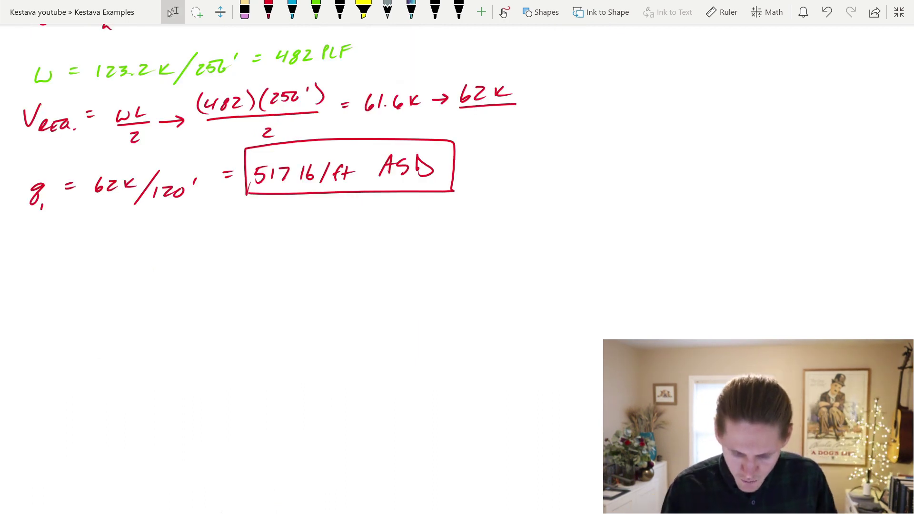
Relabel the first shear value q1 as q_A in red ink
{"action": "left_click", "coordinate": [268, 12]}
{"action": "left_click_drag", "start_coordinate": [42, 209], "coordinate": [37, 213]}
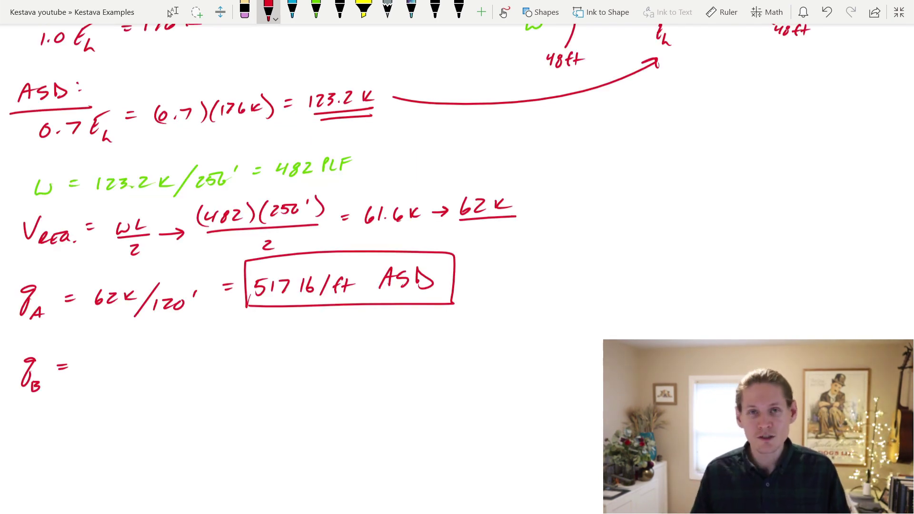
{"action": "scroll", "coordinate": [457, 257], "scroll_direction": "up", "scroll_amount": 6}
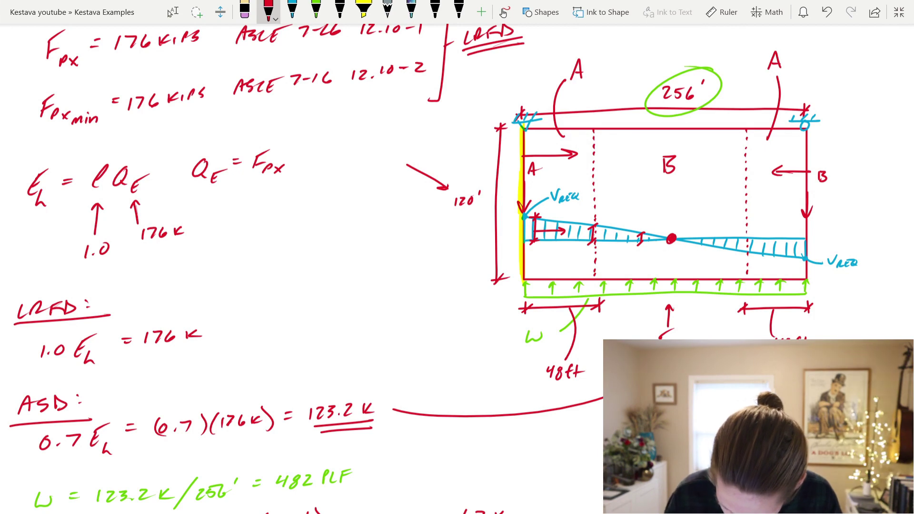
Add an 80ft dimension to the midspan dot on the diaphragm sketch
{"action": "left_click_drag", "start_coordinate": [601, 307], "coordinate": [667, 308]}
{"action": "left_click_drag", "start_coordinate": [671, 249], "coordinate": [669, 308]}
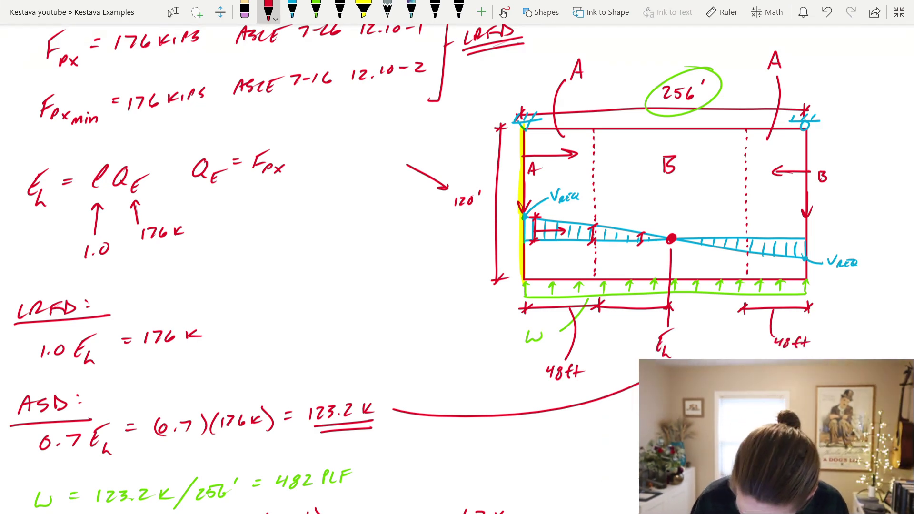
{"action": "left_click_drag", "start_coordinate": [627, 312], "coordinate": [618, 344]}
{"action": "left_click_drag", "start_coordinate": [611, 350], "coordinate": [608, 360]}
{"action": "left_click_drag", "start_coordinate": [617, 351], "coordinate": [617, 358]}
{"action": "mouse_move", "coordinate": [625, 349]}
{"action": "left_mouse_down"}
{"action": "mouse_move", "coordinate": [622, 362]}
{"action": "mouse_move", "coordinate": [629, 361]}
{"action": "left_mouse_up"}
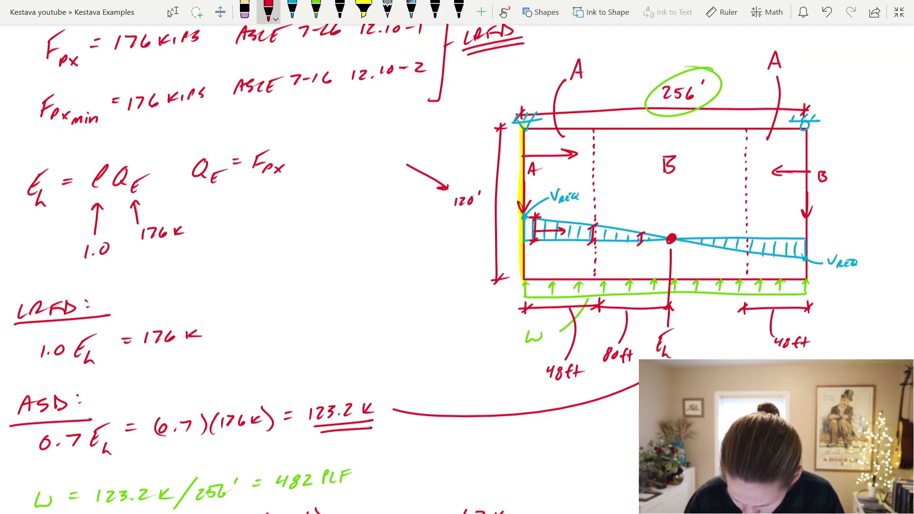
Write q_B = q_A × (80'/128') below q_A
{"action": "scroll", "coordinate": [571, 259], "scroll_direction": "down", "scroll_amount": 10}
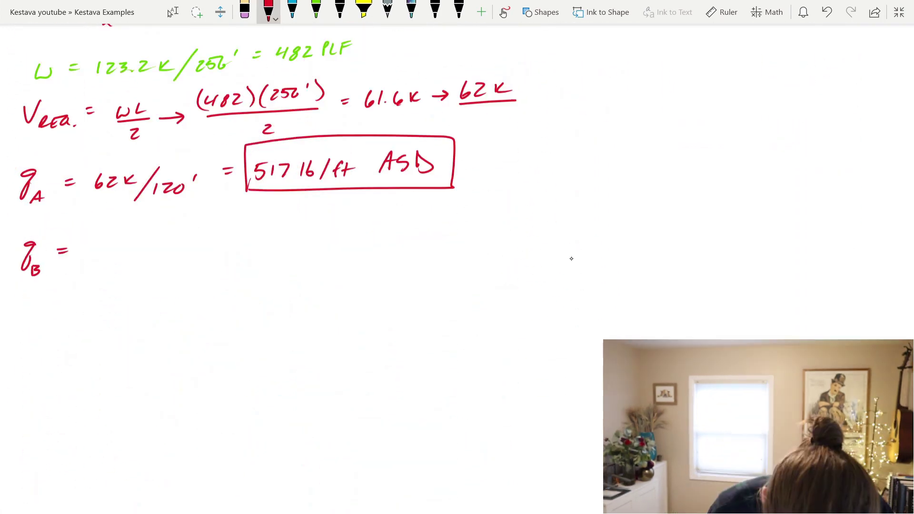
{"action": "mouse_move", "coordinate": [101, 244]}
{"action": "left_mouse_down"}
{"action": "mouse_move", "coordinate": [94, 266]}
{"action": "mouse_move", "coordinate": [134, 255]}
{"action": "left_mouse_up"}
{"action": "left_click_drag", "start_coordinate": [136, 245], "coordinate": [127, 256]}
{"action": "mouse_move", "coordinate": [165, 223]}
{"action": "left_mouse_down"}
{"action": "mouse_move", "coordinate": [159, 238]}
{"action": "mouse_move", "coordinate": [173, 227]}
{"action": "left_mouse_up"}
{"action": "left_click_drag", "start_coordinate": [185, 220], "coordinate": [188, 238]}
{"action": "left_click_drag", "start_coordinate": [154, 251], "coordinate": [155, 259]}
{"action": "left_click_drag", "start_coordinate": [160, 250], "coordinate": [170, 258]}
{"action": "left_click_drag", "start_coordinate": [179, 247], "coordinate": [178, 260]}
{"action": "left_click_drag", "start_coordinate": [188, 246], "coordinate": [186, 251]}
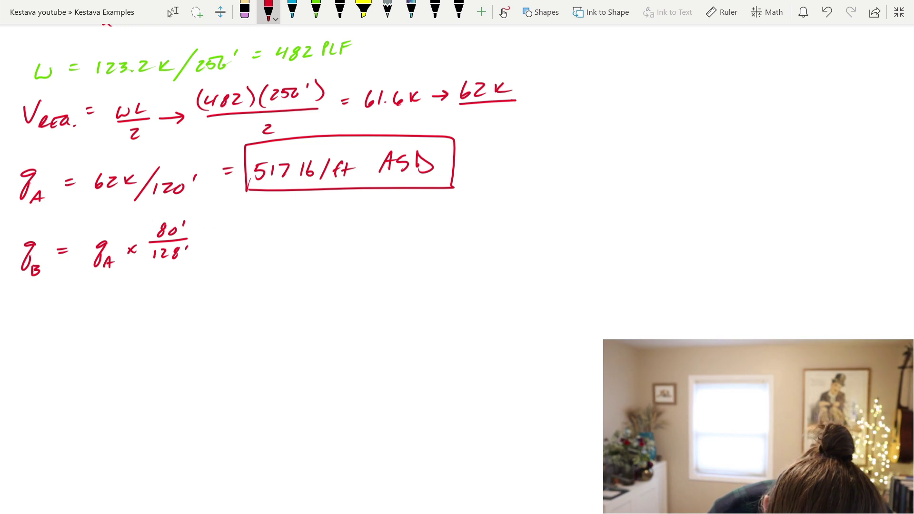
{"action": "left_click_drag", "start_coordinate": [148, 220], "coordinate": [147, 260]}
{"action": "left_click_drag", "start_coordinate": [192, 219], "coordinate": [190, 260]}
Complete the q_B equation with the result 323 lb/ft ASD
{"action": "left_click_drag", "start_coordinate": [219, 233], "coordinate": [227, 232]}
{"action": "mouse_move", "coordinate": [220, 238]}
{"action": "left_mouse_down"}
{"action": "mouse_move", "coordinate": [295, 237]}
{"action": "mouse_move", "coordinate": [285, 243]}
{"action": "left_mouse_up"}
{"action": "mouse_move", "coordinate": [309, 227]}
{"action": "left_mouse_down"}
{"action": "mouse_move", "coordinate": [308, 241]}
{"action": "mouse_move", "coordinate": [350, 242]}
{"action": "left_mouse_up"}
{"action": "left_click_drag", "start_coordinate": [347, 233], "coordinate": [391, 238]}
{"action": "mouse_move", "coordinate": [382, 234]}
{"action": "left_mouse_down"}
{"action": "mouse_move", "coordinate": [404, 225]}
{"action": "mouse_move", "coordinate": [415, 240]}
{"action": "left_mouse_up"}
{"action": "left_click_drag", "start_coordinate": [415, 224], "coordinate": [417, 241]}
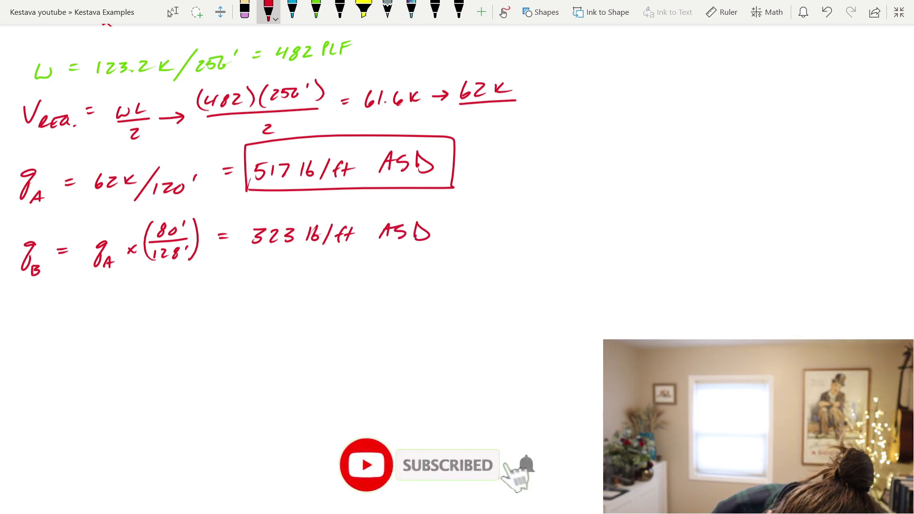
Draw a box around the q_B = 323 lb/ft ASD result
{"action": "mouse_move", "coordinate": [241, 208]}
{"action": "left_mouse_down"}
{"action": "mouse_move", "coordinate": [365, 259]}
{"action": "mouse_move", "coordinate": [449, 210]}
{"action": "mouse_move", "coordinate": [243, 207]}
{"action": "left_mouse_up"}
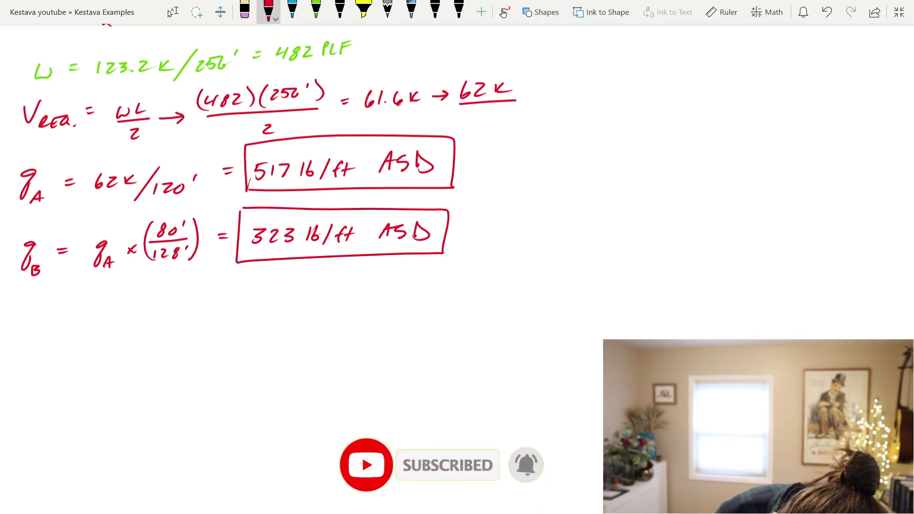
{"action": "left_click_drag", "start_coordinate": [468, 169], "coordinate": [487, 166]}
{"action": "left_click_drag", "start_coordinate": [469, 162], "coordinate": [488, 161]}
{"action": "left_click_drag", "start_coordinate": [466, 221], "coordinate": [467, 238]}
{"action": "left_click_drag", "start_coordinate": [468, 219], "coordinate": [470, 239]}
{"action": "scroll", "coordinate": [571, 258], "scroll_direction": "down", "scroll_amount": 5}
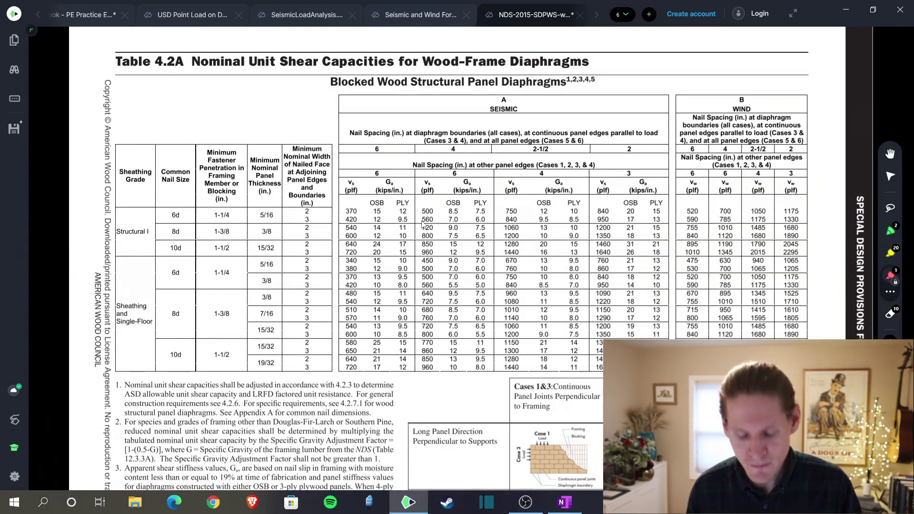
Circle '2A' and 'Diaphragms' in Table 4.2A and arrow to the Blocked Wood Structural Panel Diaphragms subtitle
{"action": "left_click_drag", "start_coordinate": [125, 77], "coordinate": [183, 76]}
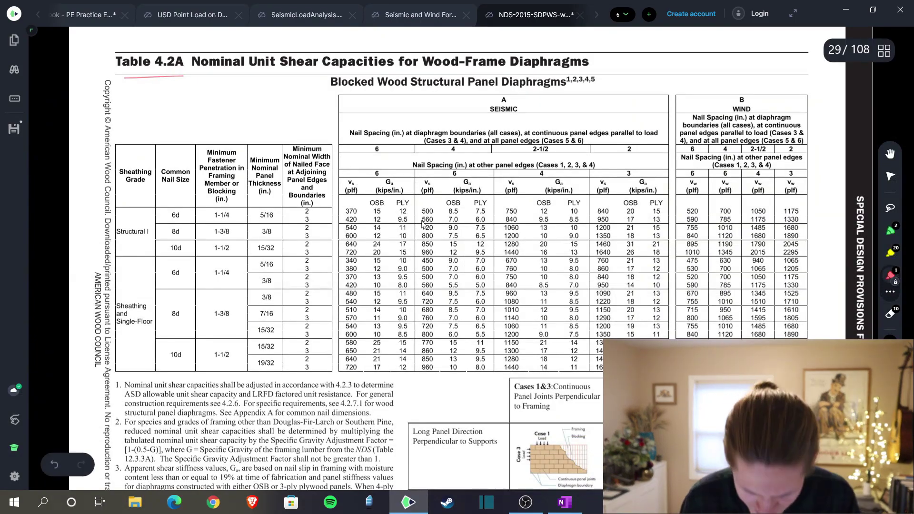
{"action": "left_click_drag", "start_coordinate": [181, 51], "coordinate": [189, 53]}
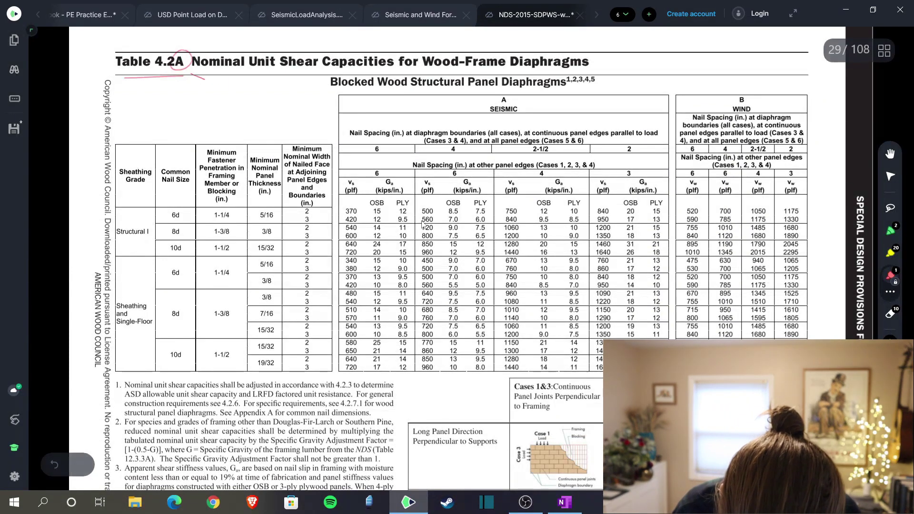
{"action": "mouse_move", "coordinate": [191, 74]}
{"action": "left_mouse_down"}
{"action": "mouse_move", "coordinate": [329, 80]}
{"action": "mouse_move", "coordinate": [321, 86]}
{"action": "mouse_move", "coordinate": [357, 93]}
{"action": "mouse_move", "coordinate": [573, 93]}
{"action": "left_mouse_up"}
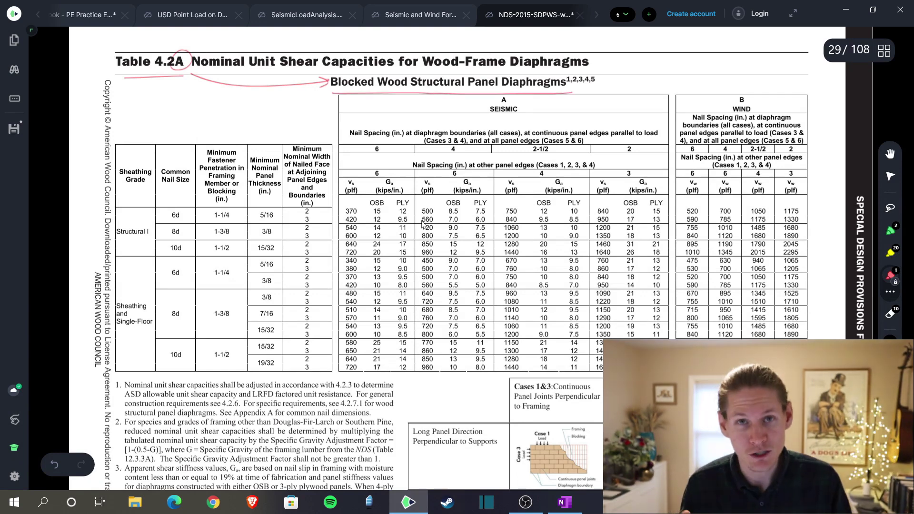
{"action": "scroll", "coordinate": [423, 224], "scroll_direction": "up", "scroll_amount": 1}
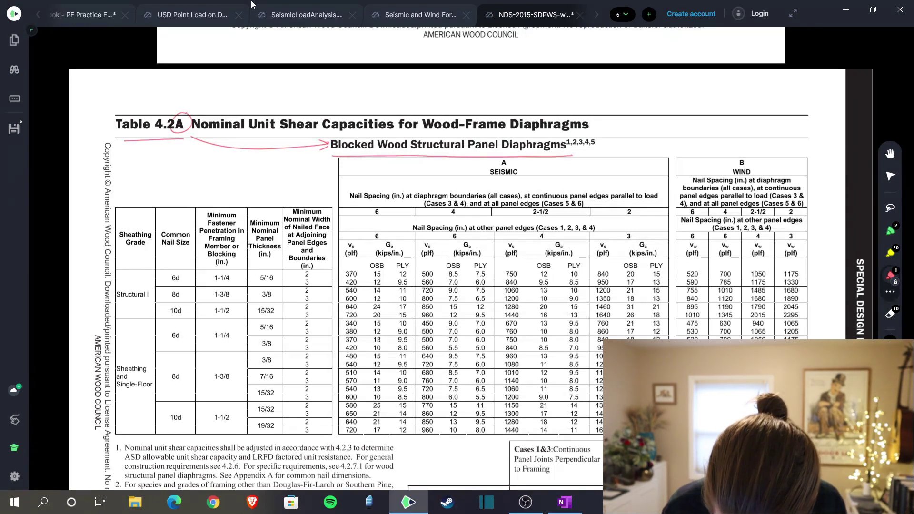
{"action": "mouse_move", "coordinate": [506, 127]}
{"action": "left_mouse_down"}
{"action": "mouse_move", "coordinate": [566, 128]}
{"action": "mouse_move", "coordinate": [526, 114]}
{"action": "mouse_move", "coordinate": [608, 119]}
{"action": "left_mouse_up"}
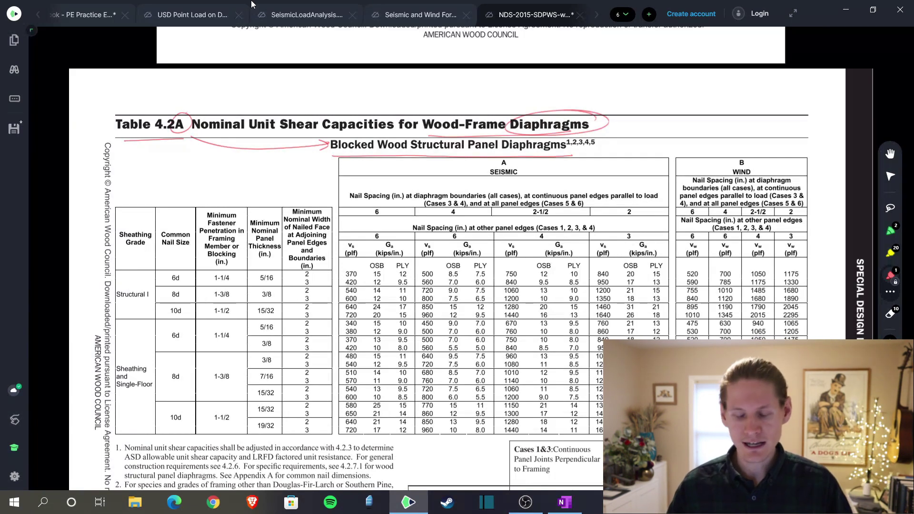
Circle Structural I, 3/8 thickness, 3 in nailed face width and the SEISMIC heading
{"action": "scroll", "coordinate": [457, 238], "scroll_direction": "down", "scroll_amount": 3}
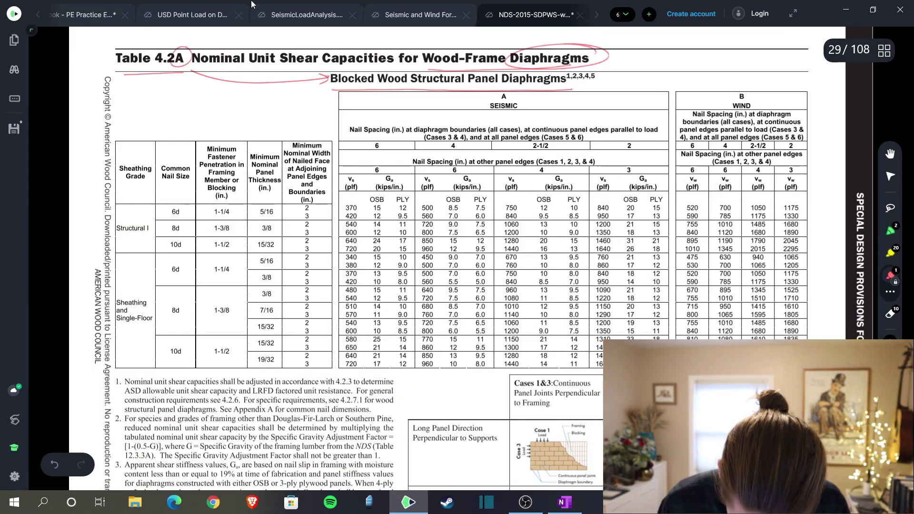
{"action": "left_click_drag", "start_coordinate": [141, 216], "coordinate": [183, 220]}
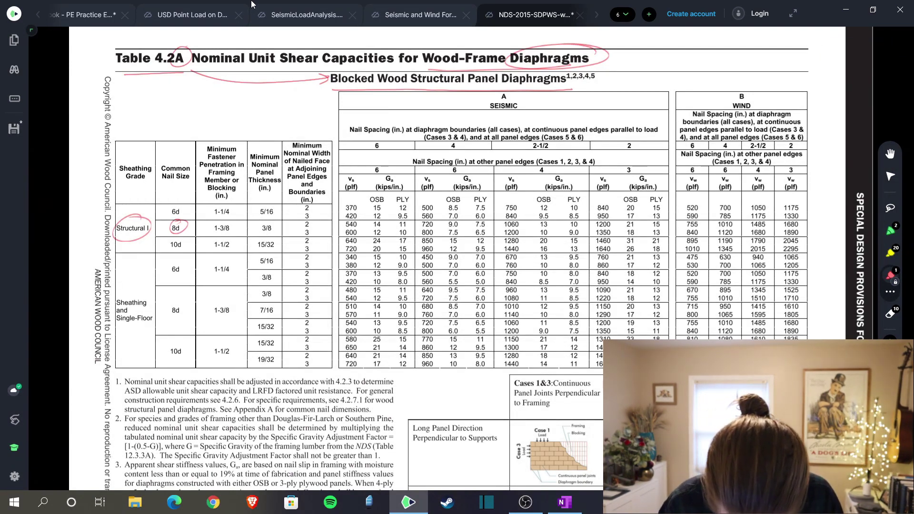
{"action": "mouse_move", "coordinate": [269, 220]}
{"action": "left_mouse_down"}
{"action": "mouse_move", "coordinate": [276, 233]}
{"action": "mouse_move", "coordinate": [274, 219]}
{"action": "left_mouse_up"}
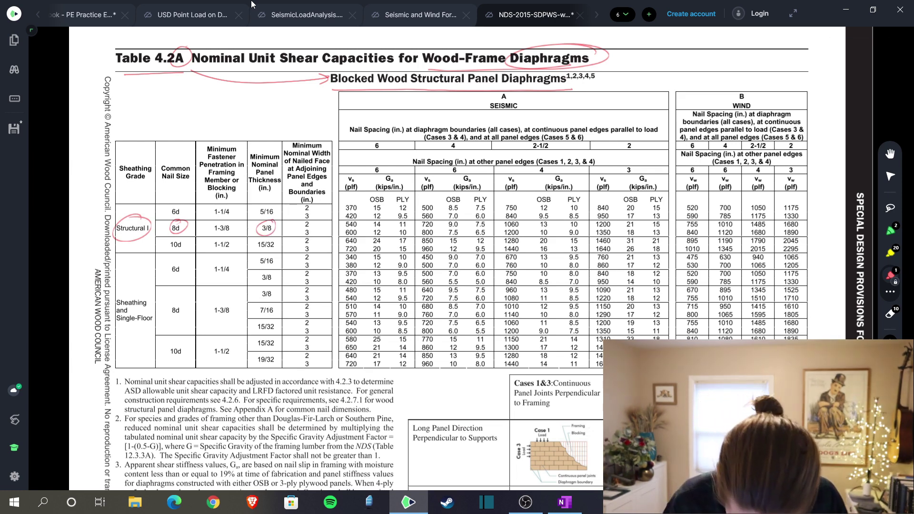
{"action": "mouse_move", "coordinate": [309, 227]}
{"action": "left_mouse_down"}
{"action": "mouse_move", "coordinate": [304, 238]}
{"action": "mouse_move", "coordinate": [312, 225]}
{"action": "left_mouse_up"}
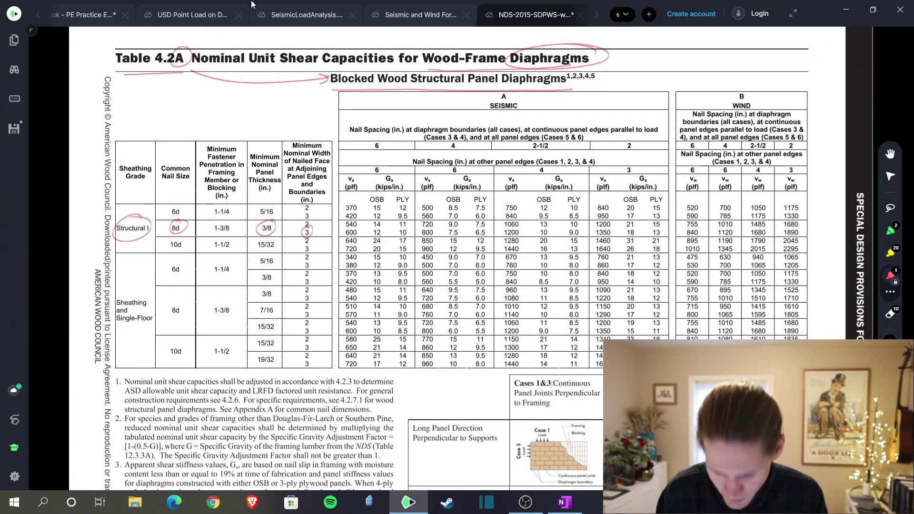
{"action": "left_click_drag", "start_coordinate": [506, 95], "coordinate": [522, 99]}
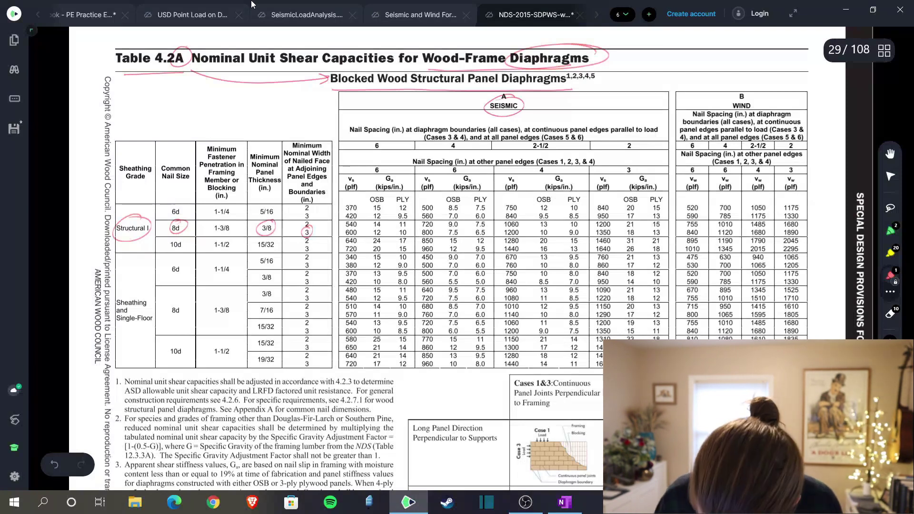
Cross out the WIND columns and circle each seismic vs (plf) heading
{"action": "left_click_drag", "start_coordinate": [694, 101], "coordinate": [808, 340]}
{"action": "left_click_drag", "start_coordinate": [693, 339], "coordinate": [803, 94]}
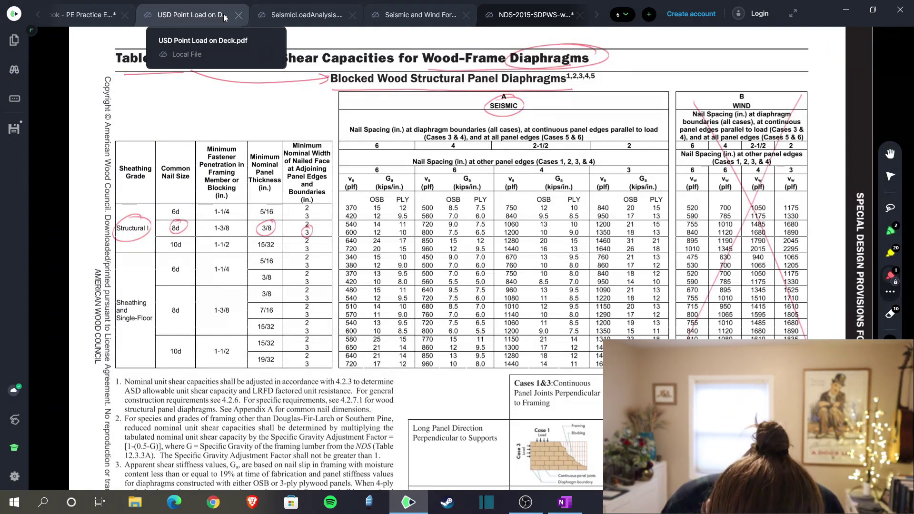
{"action": "mouse_move", "coordinate": [346, 175]}
{"action": "left_mouse_down"}
{"action": "mouse_move", "coordinate": [364, 188]}
{"action": "mouse_move", "coordinate": [355, 173]}
{"action": "left_mouse_up"}
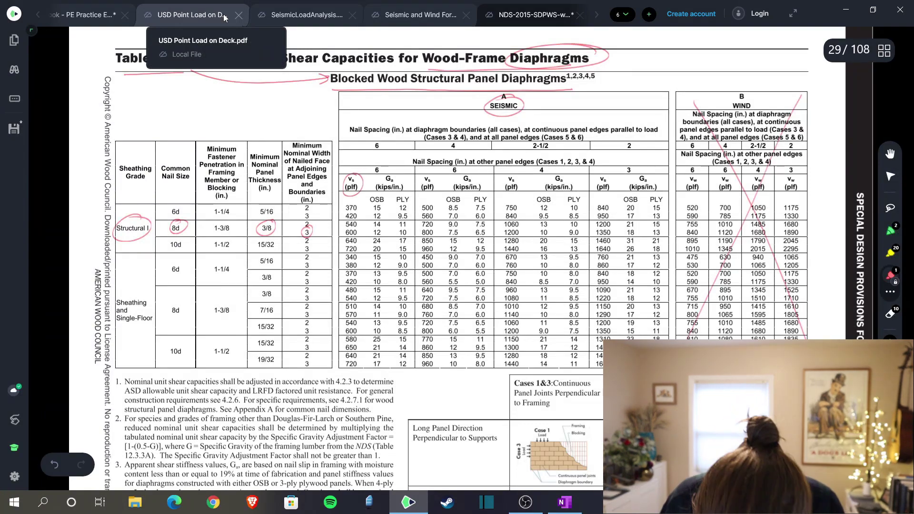
{"action": "mouse_move", "coordinate": [431, 171]}
{"action": "left_mouse_down"}
{"action": "mouse_move", "coordinate": [439, 189]}
{"action": "mouse_move", "coordinate": [434, 173]}
{"action": "left_mouse_up"}
{"action": "mouse_move", "coordinate": [515, 171]}
{"action": "left_mouse_down"}
{"action": "mouse_move", "coordinate": [501, 184]}
{"action": "mouse_move", "coordinate": [519, 172]}
{"action": "left_mouse_up"}
{"action": "left_click_drag", "start_coordinate": [610, 173], "coordinate": [614, 174]}
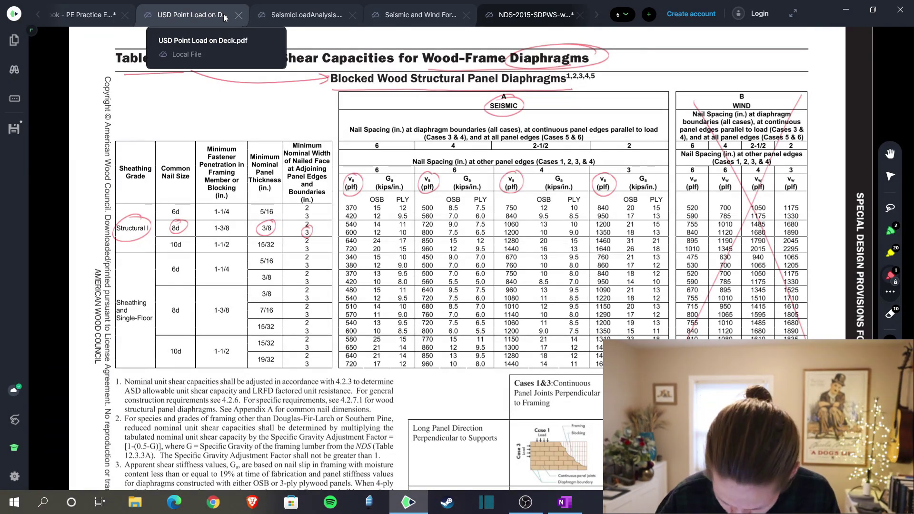
{"action": "key", "text": "Down"}
{"action": "key", "text": "Down"}
{"action": "key", "text": "Down"}
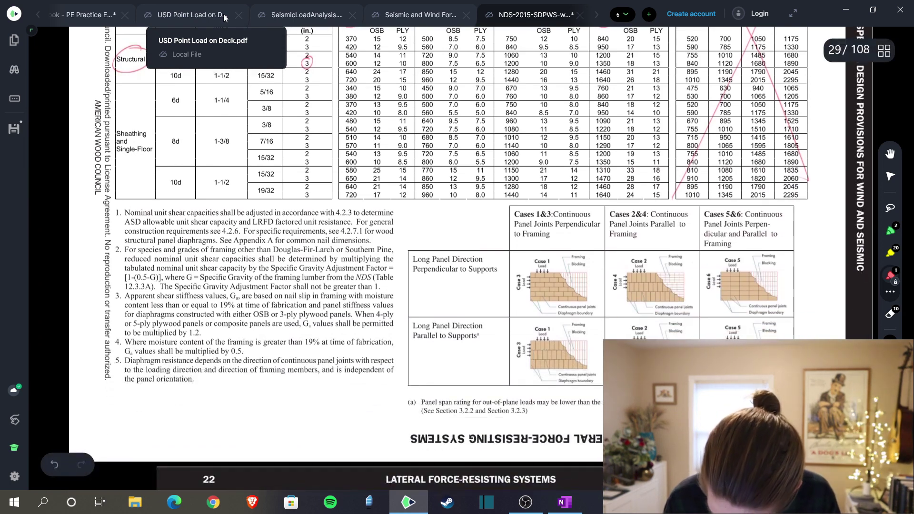
Circle the panel layout cases diagram and mark the minimum nailed face width header
{"action": "mouse_move", "coordinate": [691, 201]}
{"action": "left_mouse_down"}
{"action": "mouse_move", "coordinate": [716, 197]}
{"action": "mouse_move", "coordinate": [509, 244]}
{"action": "mouse_move", "coordinate": [501, 370]}
{"action": "mouse_move", "coordinate": [757, 222]}
{"action": "left_mouse_up"}
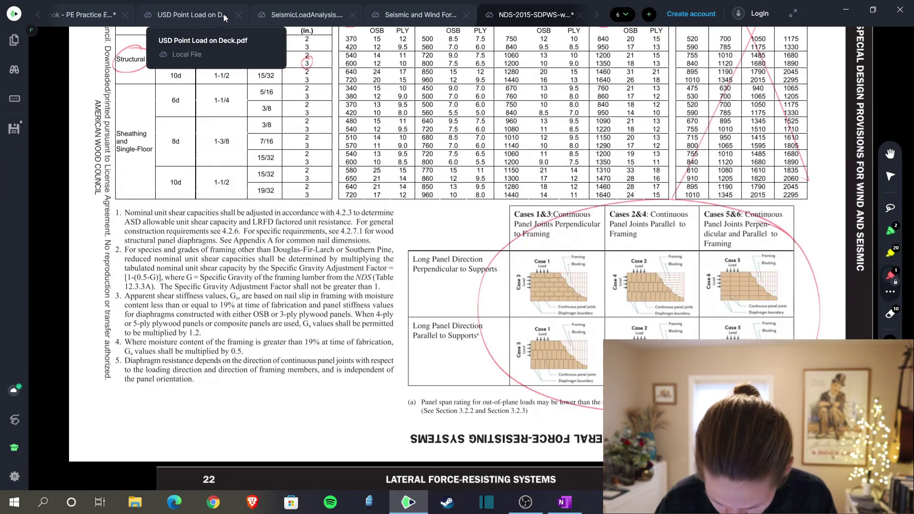
{"action": "key", "text": "Up"}
{"action": "key", "text": "Up"}
{"action": "key", "text": "Up"}
{"action": "key", "text": "Up"}
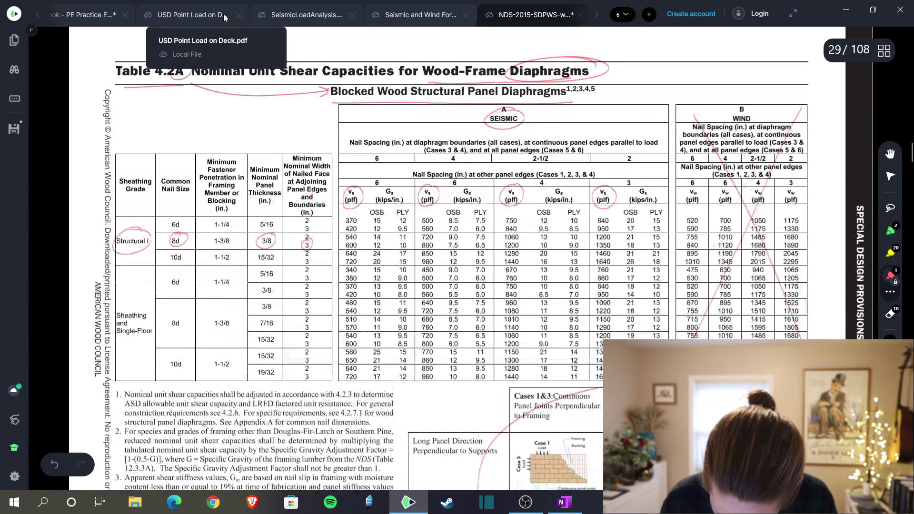
{"action": "mouse_move", "coordinate": [331, 165]}
{"action": "left_mouse_down"}
{"action": "mouse_move", "coordinate": [338, 159]}
{"action": "mouse_move", "coordinate": [336, 186]}
{"action": "left_mouse_up"}
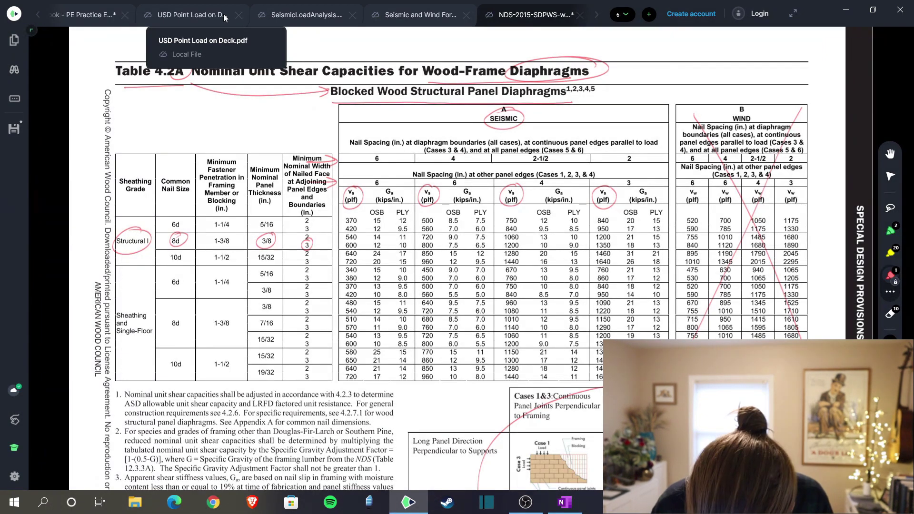
Circle the 2-1/2 boundary spacing, 1200 plf, Cases 1, 2, 3, & 4 and the 4 spacing
{"action": "left_click_drag", "start_coordinate": [528, 157], "coordinate": [549, 149]}
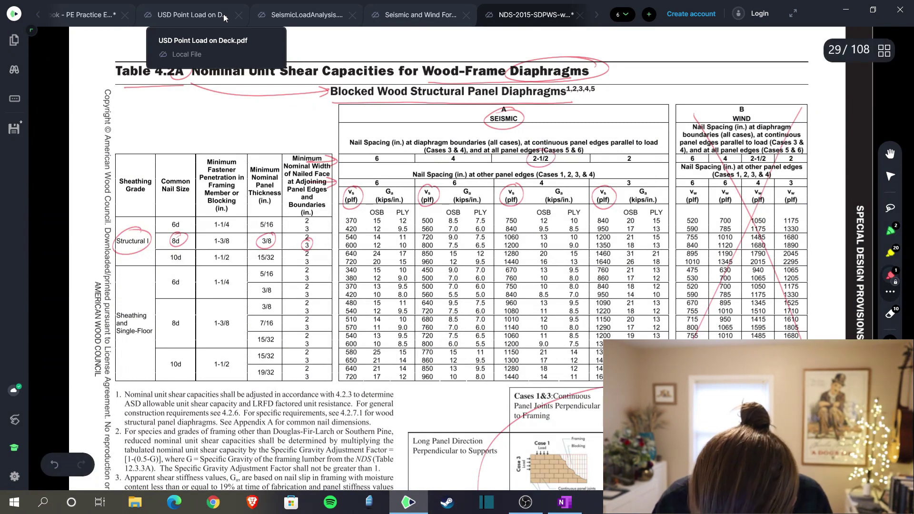
{"action": "left_click_drag", "start_coordinate": [521, 242], "coordinate": [504, 244]}
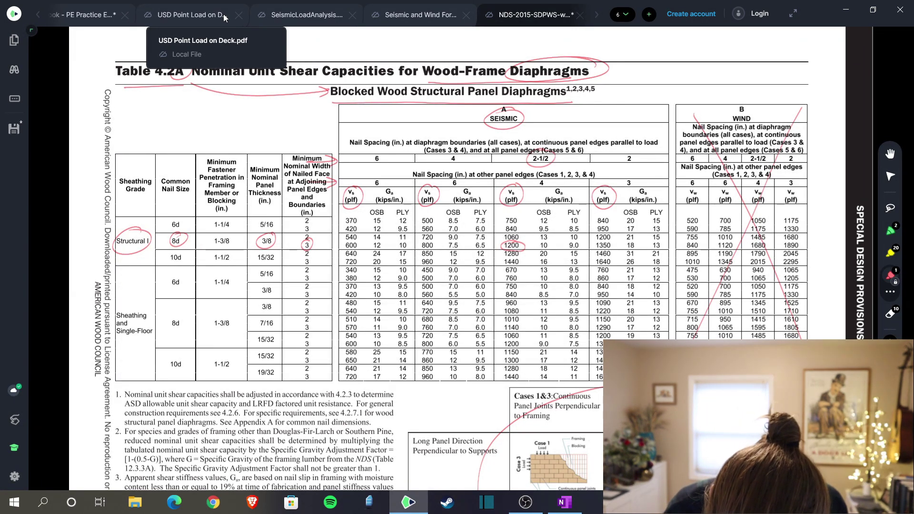
{"action": "mouse_move", "coordinate": [593, 181]}
{"action": "left_mouse_down"}
{"action": "mouse_move", "coordinate": [579, 167]}
{"action": "mouse_move", "coordinate": [534, 169]}
{"action": "mouse_move", "coordinate": [555, 180]}
{"action": "left_mouse_up"}
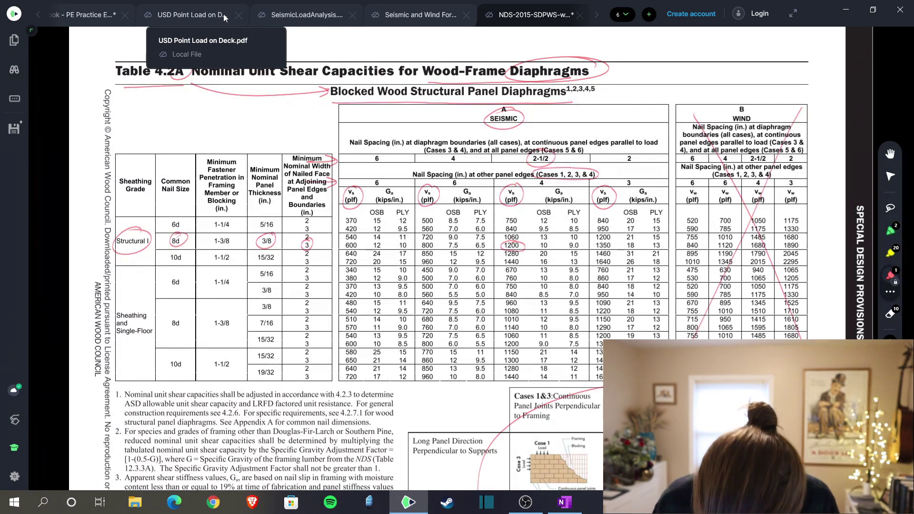
{"action": "left_click_drag", "start_coordinate": [537, 177], "coordinate": [549, 180]}
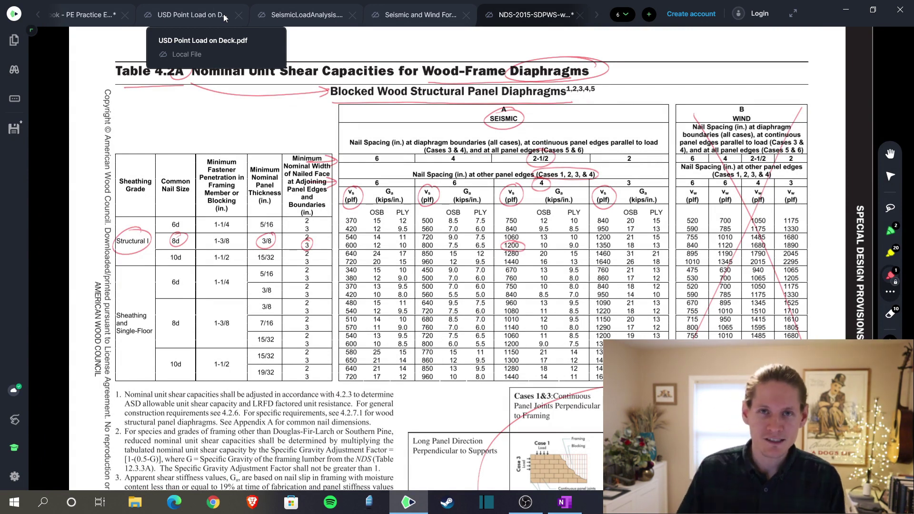
{"action": "key", "text": "alt+Tab"}
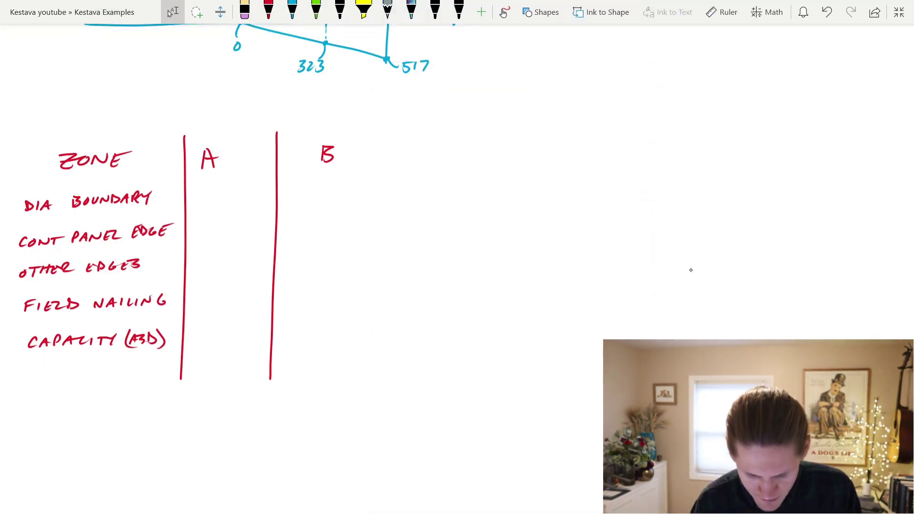
Write zone A spacings 2½", 2½", 4" and 12" in column A
{"action": "left_click", "coordinate": [269, 10]}
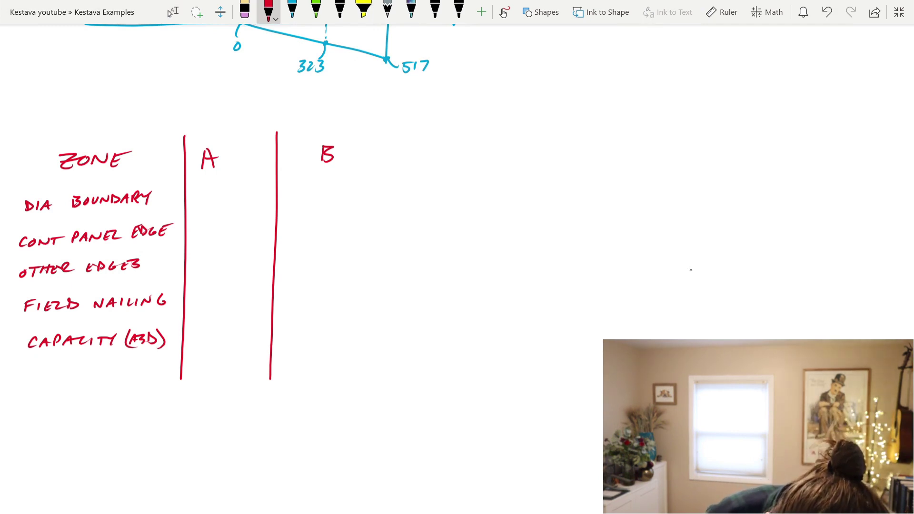
{"action": "mouse_move", "coordinate": [203, 192]}
{"action": "left_mouse_down"}
{"action": "mouse_move", "coordinate": [211, 200]}
{"action": "mouse_move", "coordinate": [213, 192]}
{"action": "left_mouse_up"}
{"action": "mouse_move", "coordinate": [222, 187]}
{"action": "left_mouse_down"}
{"action": "mouse_move", "coordinate": [217, 199]}
{"action": "mouse_move", "coordinate": [230, 200]}
{"action": "left_mouse_up"}
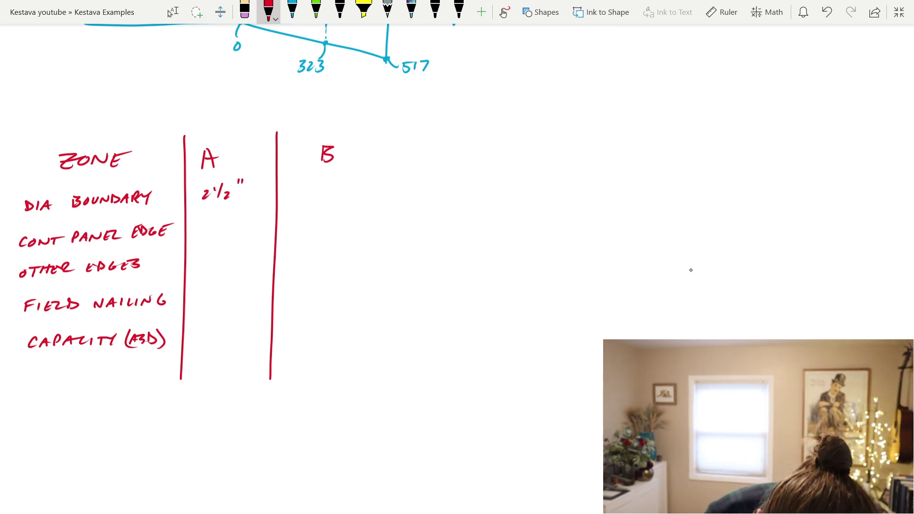
{"action": "mouse_move", "coordinate": [203, 223]}
{"action": "left_mouse_down"}
{"action": "mouse_move", "coordinate": [210, 232]}
{"action": "mouse_move", "coordinate": [213, 222]}
{"action": "left_mouse_up"}
{"action": "mouse_move", "coordinate": [225, 215]}
{"action": "left_mouse_down"}
{"action": "mouse_move", "coordinate": [221, 230]}
{"action": "mouse_move", "coordinate": [235, 231]}
{"action": "mouse_move", "coordinate": [244, 218]}
{"action": "left_mouse_up"}
{"action": "left_click_drag", "start_coordinate": [249, 212], "coordinate": [249, 216]}
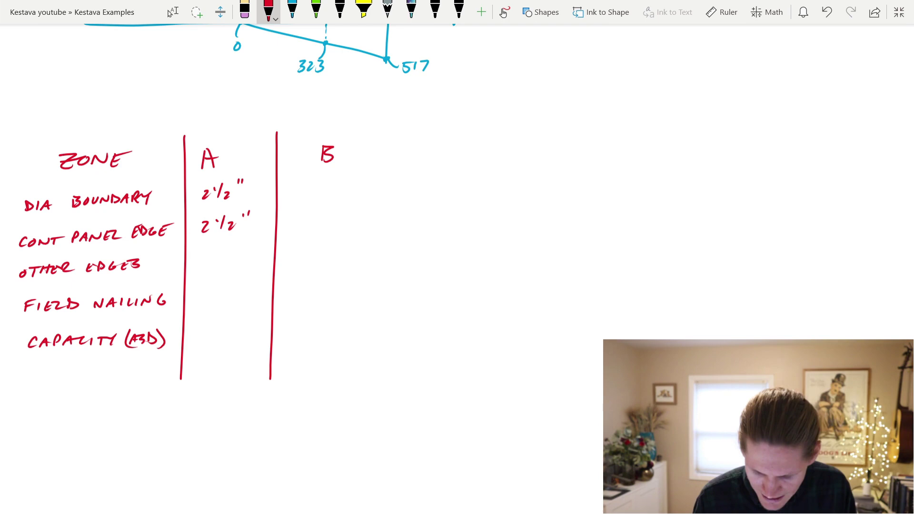
{"action": "left_click_drag", "start_coordinate": [213, 246], "coordinate": [217, 260]}
{"action": "left_click_drag", "start_coordinate": [231, 243], "coordinate": [230, 248]}
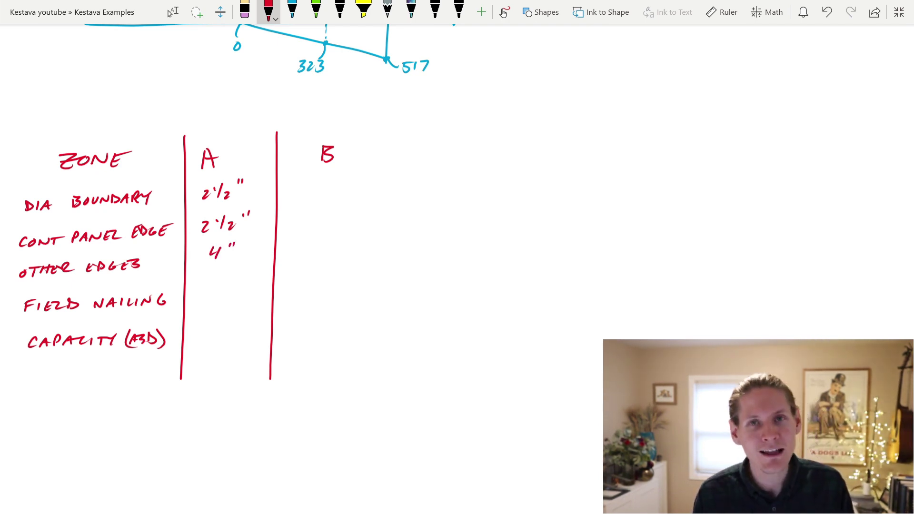
{"action": "mouse_move", "coordinate": [204, 284]}
{"action": "left_mouse_down"}
{"action": "mouse_move", "coordinate": [203, 296]}
{"action": "mouse_move", "coordinate": [225, 285]}
{"action": "left_mouse_up"}
{"action": "left_click_drag", "start_coordinate": [232, 278], "coordinate": [231, 284]}
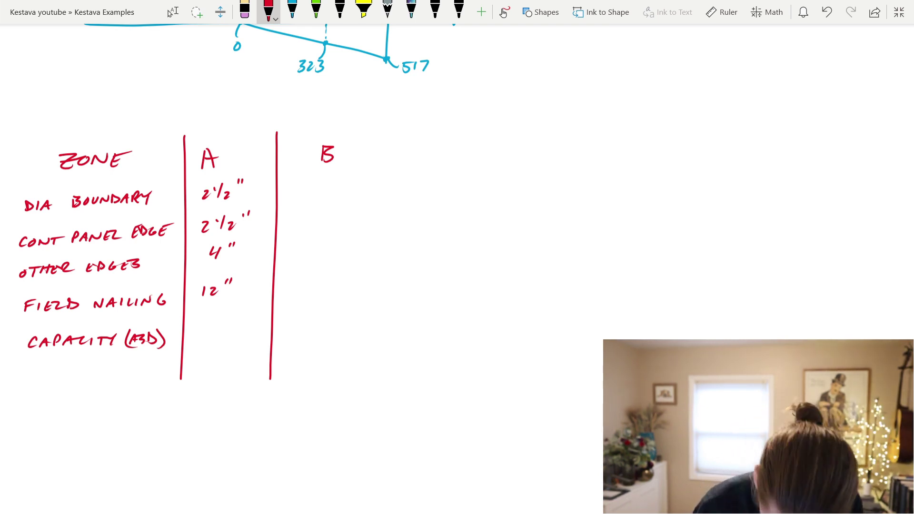
Write 1200 PLF as zone A's capacity
{"action": "left_click_drag", "start_coordinate": [199, 328], "coordinate": [197, 339]}
{"action": "mouse_move", "coordinate": [202, 329]}
{"action": "left_mouse_down"}
{"action": "mouse_move", "coordinate": [205, 339]}
{"action": "mouse_move", "coordinate": [238, 328]}
{"action": "mouse_move", "coordinate": [249, 336]}
{"action": "mouse_move", "coordinate": [256, 324]}
{"action": "left_mouse_up"}
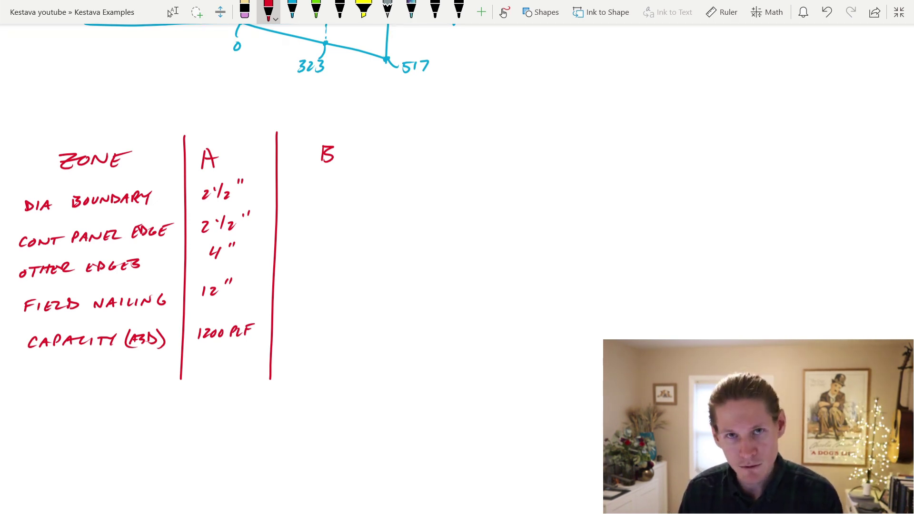
{"action": "key", "text": "alt+Tab"}
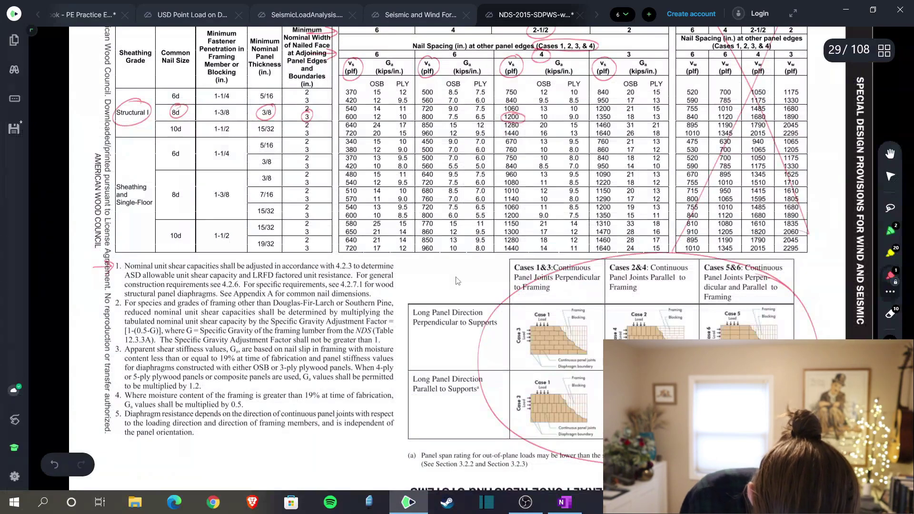
Circle footnote 1 and the section 4.2.3 reference below Table 4.2A
{"action": "left_click_drag", "start_coordinate": [122, 258], "coordinate": [113, 261]}
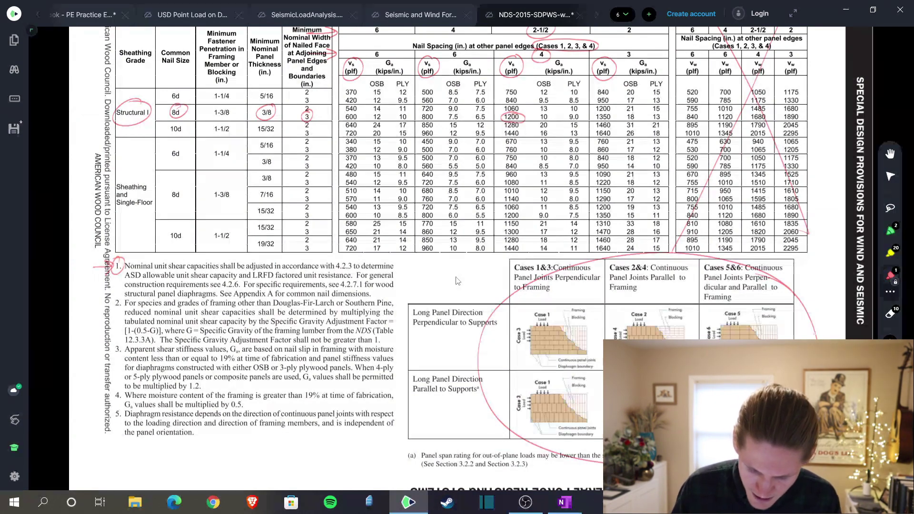
{"action": "left_click_drag", "start_coordinate": [352, 258], "coordinate": [339, 257]}
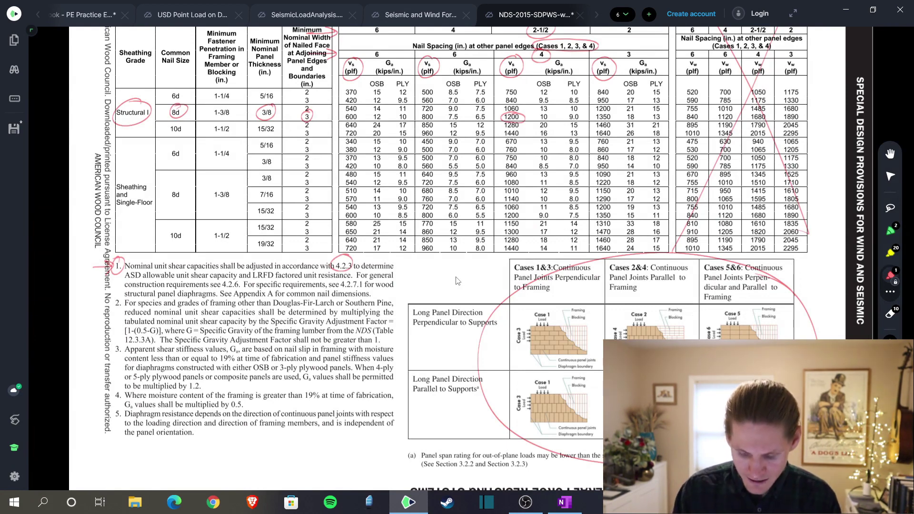
{"action": "key", "text": "alt+Left"}
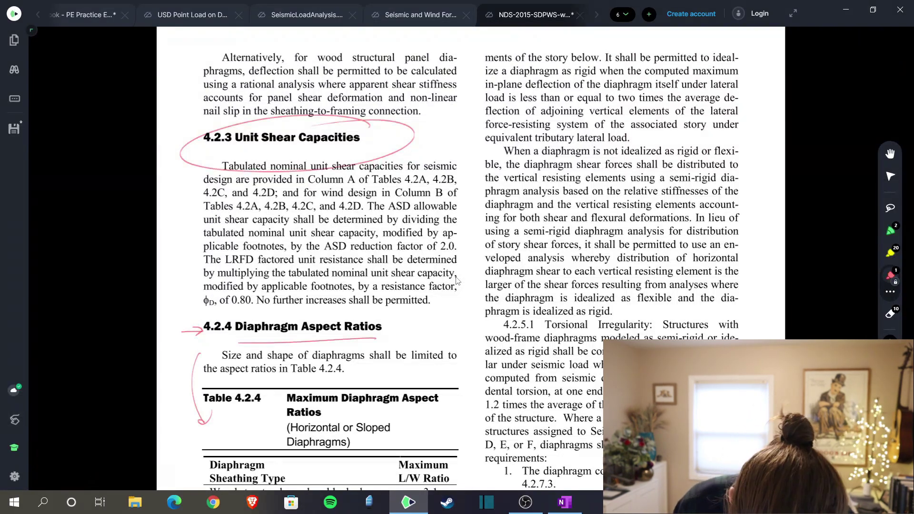
Mark the ASD reduction factor 2.0 and LRFD 0.80, then correct zone A capacity to 600 PLF
{"action": "mouse_move", "coordinate": [290, 253]}
{"action": "left_mouse_down"}
{"action": "mouse_move", "coordinate": [455, 246]}
{"action": "mouse_move", "coordinate": [465, 253]}
{"action": "mouse_move", "coordinate": [450, 238]}
{"action": "left_mouse_up"}
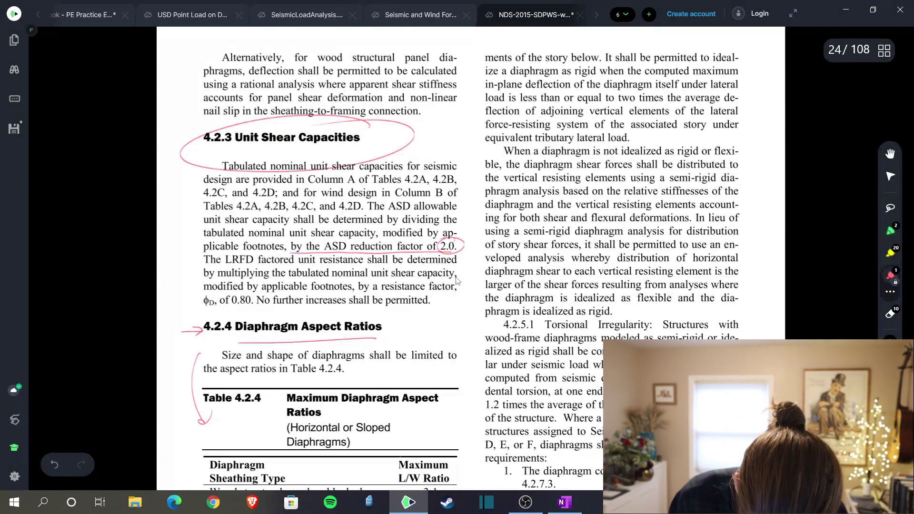
{"action": "mouse_move", "coordinate": [252, 247]}
{"action": "left_mouse_down"}
{"action": "mouse_move", "coordinate": [227, 265]}
{"action": "mouse_move", "coordinate": [206, 253]}
{"action": "mouse_move", "coordinate": [200, 297]}
{"action": "left_mouse_up"}
{"action": "left_click_drag", "start_coordinate": [261, 289], "coordinate": [223, 287]}
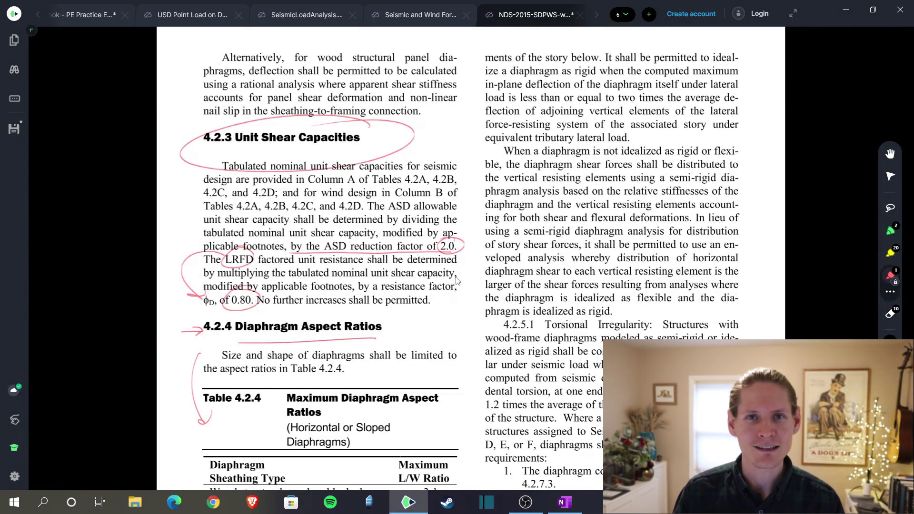
{"action": "left_click_drag", "start_coordinate": [208, 327], "coordinate": [216, 328]}
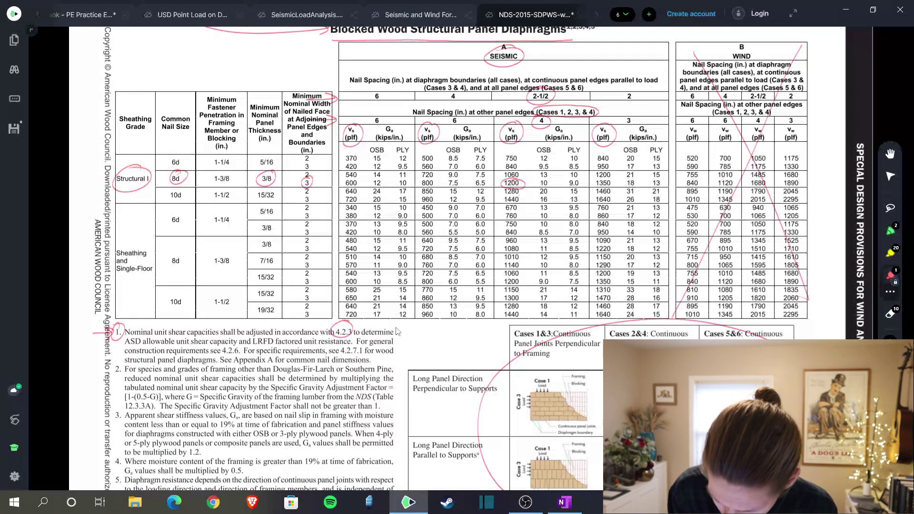
Circle the 4 and 6 nail spacing headers and the 800 plf value in Table 4.2A
{"action": "mouse_move", "coordinate": [460, 132]}
{"action": "left_mouse_down"}
{"action": "mouse_move", "coordinate": [452, 109]}
{"action": "mouse_move", "coordinate": [459, 91]}
{"action": "left_mouse_up"}
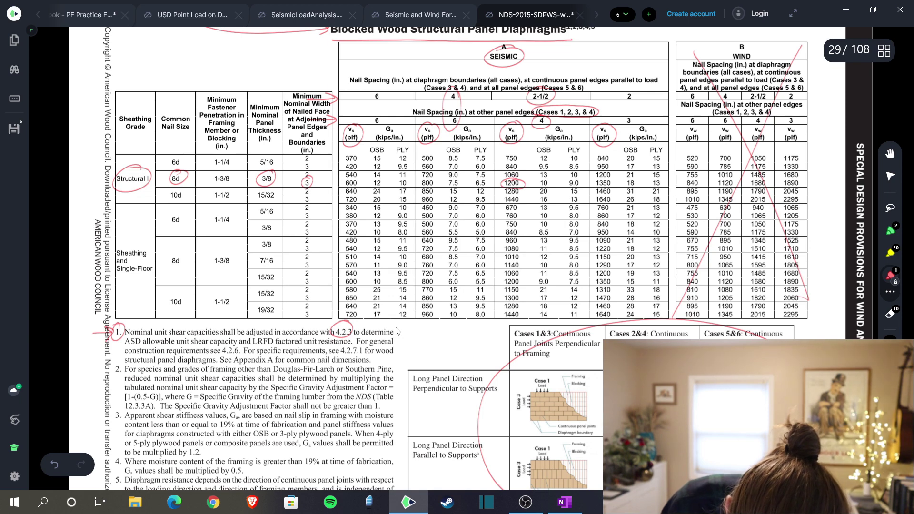
{"action": "left_click_drag", "start_coordinate": [434, 180], "coordinate": [432, 180]}
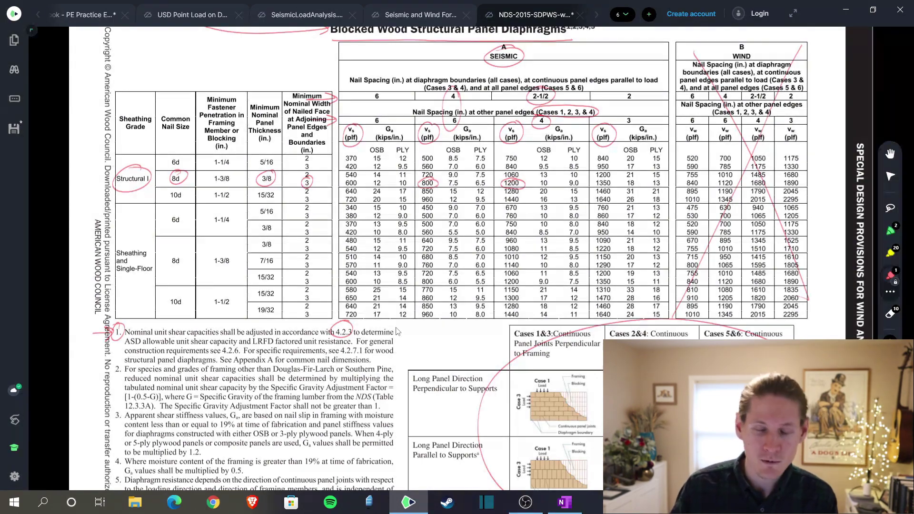
{"action": "key", "text": "alt+Tab"}
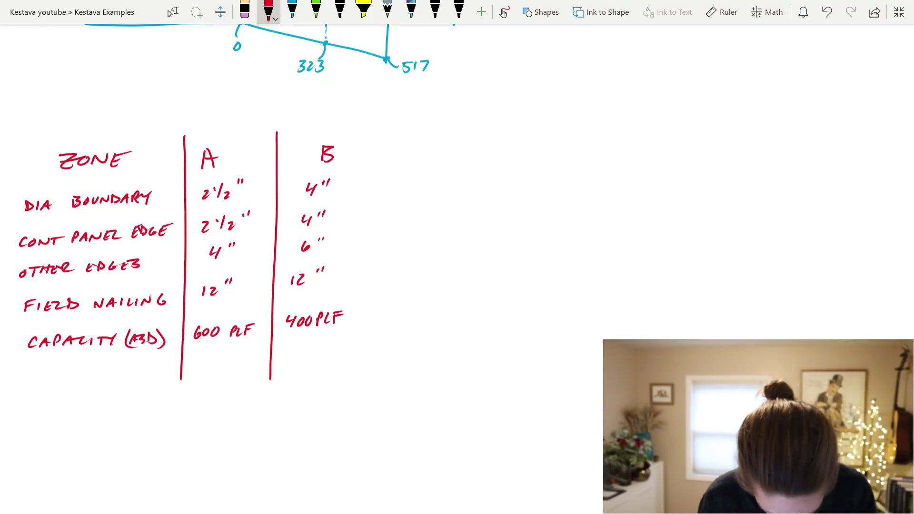
Add a DEMAND (ASD) row with 517 PLF for zone A and 323 for zone B
{"action": "left_click_drag", "start_coordinate": [26, 374], "coordinate": [28, 384]}
{"action": "mouse_move", "coordinate": [39, 373]}
{"action": "left_mouse_down"}
{"action": "mouse_move", "coordinate": [40, 383]}
{"action": "mouse_move", "coordinate": [68, 376]}
{"action": "left_mouse_up"}
{"action": "left_click_drag", "start_coordinate": [69, 381], "coordinate": [78, 375]}
{"action": "left_click_drag", "start_coordinate": [80, 380], "coordinate": [89, 374]}
{"action": "left_click_drag", "start_coordinate": [90, 379], "coordinate": [112, 381]}
{"action": "mouse_move", "coordinate": [120, 377]}
{"action": "left_mouse_down"}
{"action": "mouse_move", "coordinate": [149, 371]}
{"action": "mouse_move", "coordinate": [157, 382]}
{"action": "left_mouse_up"}
{"action": "left_click_drag", "start_coordinate": [203, 360], "coordinate": [196, 372]}
{"action": "left_click_drag", "start_coordinate": [209, 361], "coordinate": [209, 371]}
{"action": "mouse_move", "coordinate": [214, 360]}
{"action": "left_mouse_down"}
{"action": "mouse_move", "coordinate": [218, 370]}
{"action": "mouse_move", "coordinate": [243, 363]}
{"action": "left_mouse_up"}
{"action": "mouse_move", "coordinate": [245, 357]}
{"action": "left_mouse_down"}
{"action": "mouse_move", "coordinate": [252, 367]}
{"action": "mouse_move", "coordinate": [257, 359]}
{"action": "left_mouse_up"}
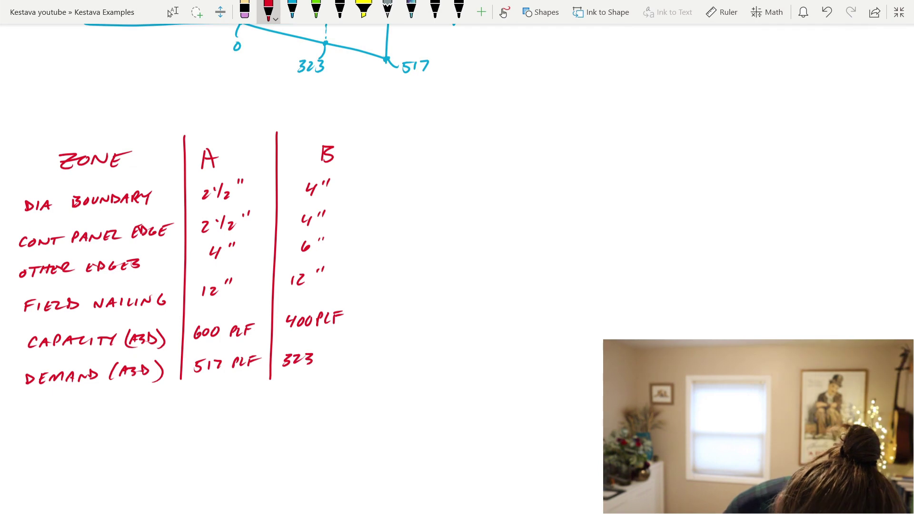